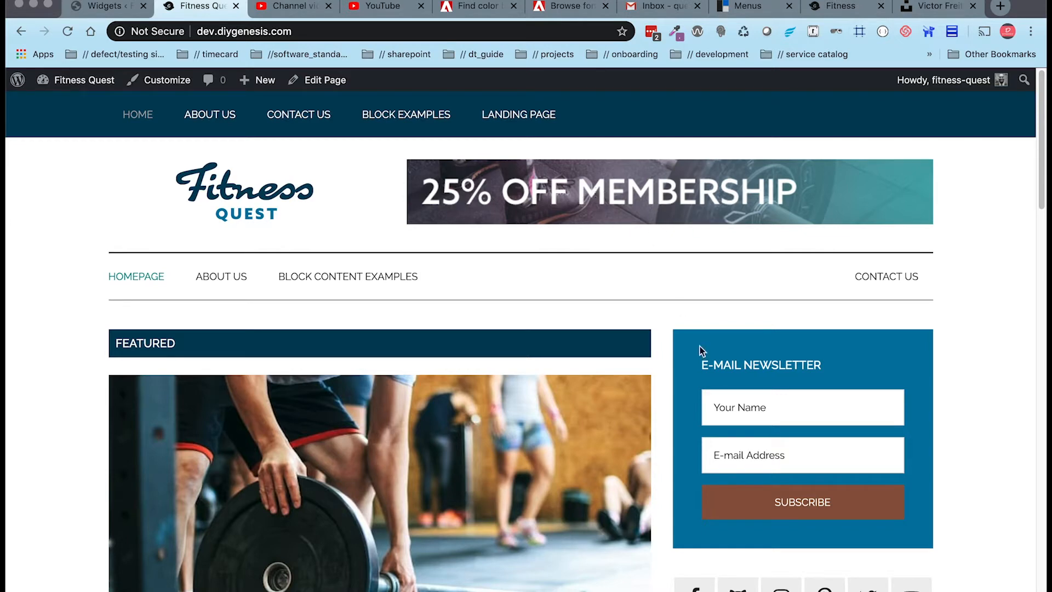
# Step: Switch to the Adobe Fonts page and examine the sample logos in the Logo-Worthy Letters font pack
pyautogui.moveTo(788, 591)
pyautogui.click(567, 7)
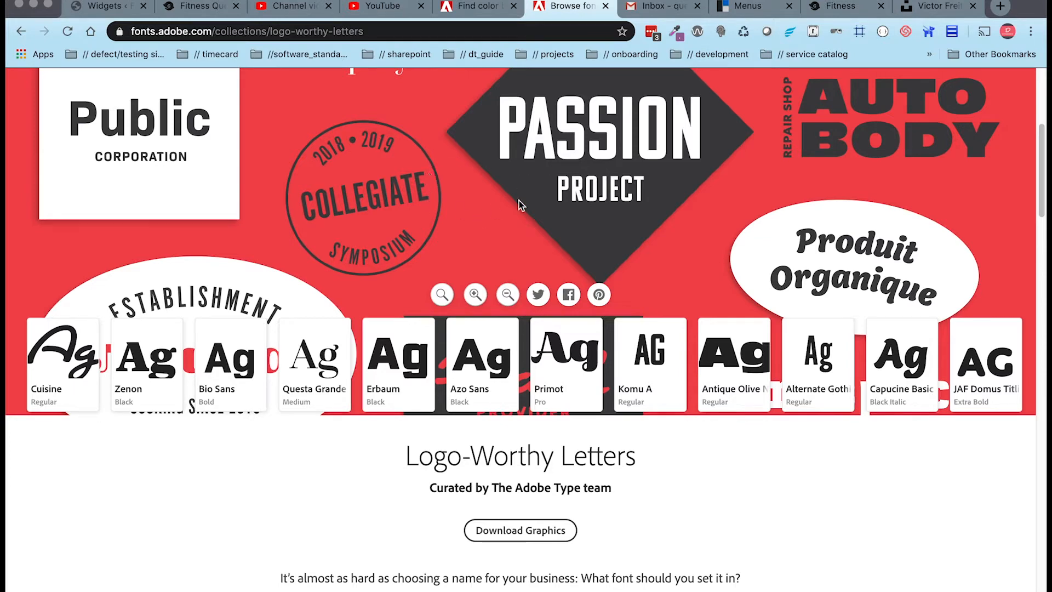
pyautogui.scroll(3, 557, 251)
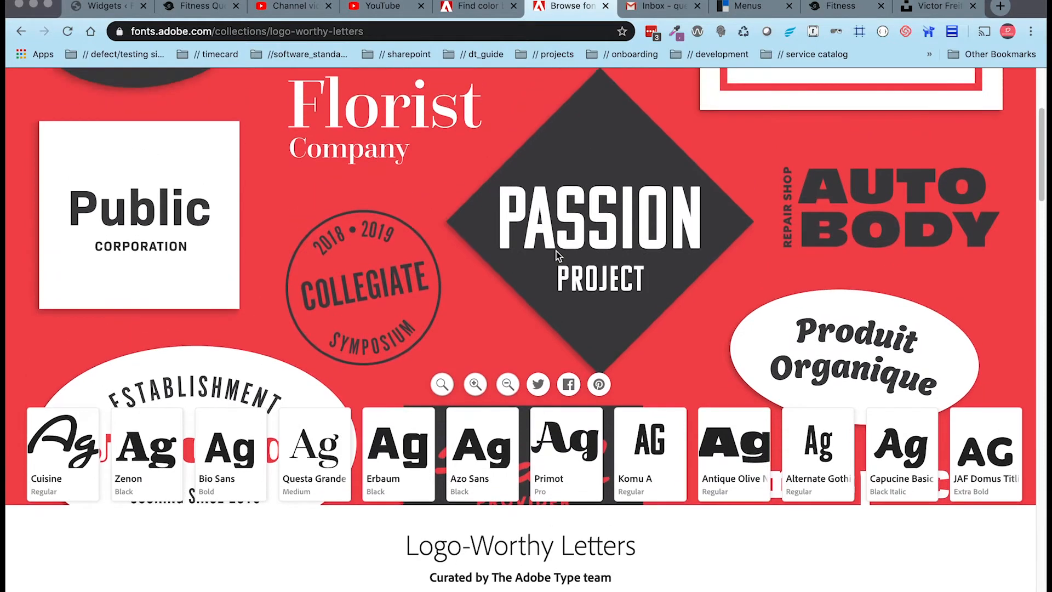
pyautogui.scroll(1, 556, 253)
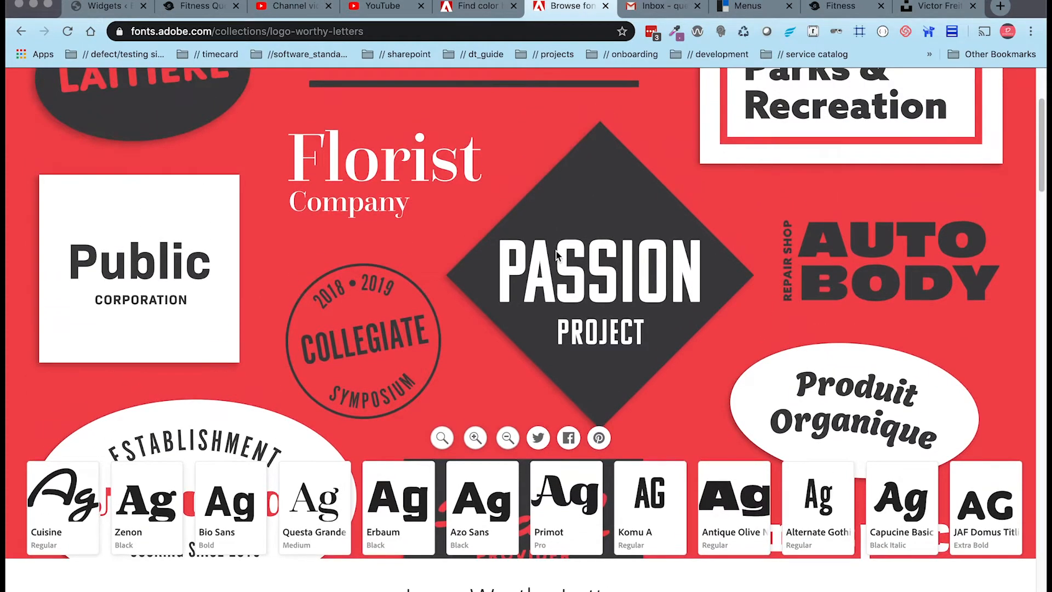
pyautogui.scroll(3, 587, 297)
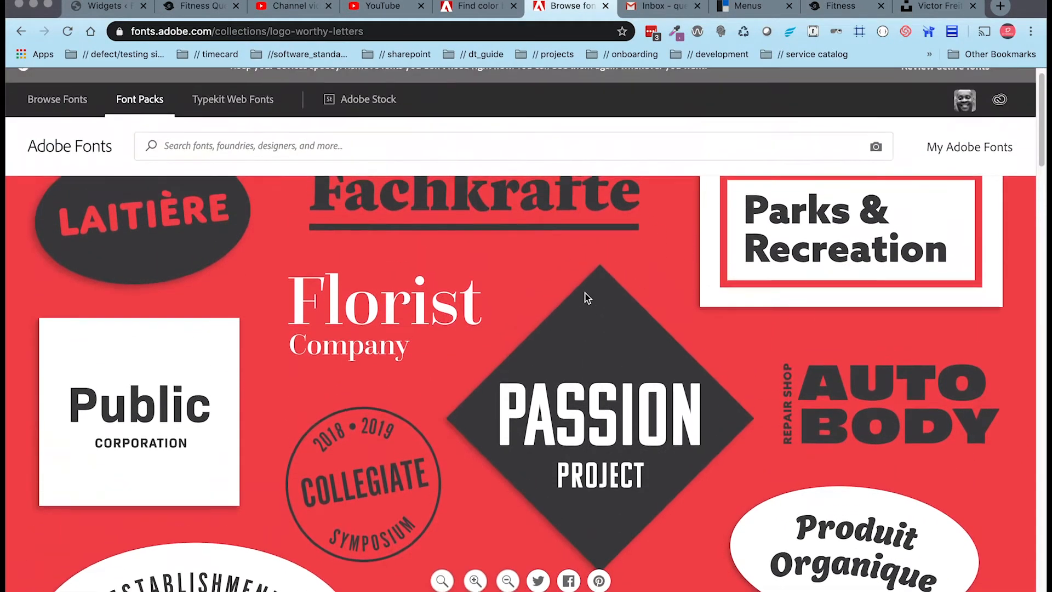
pyautogui.scroll(-1, 586, 297)
pyautogui.scroll(1, 586, 297)
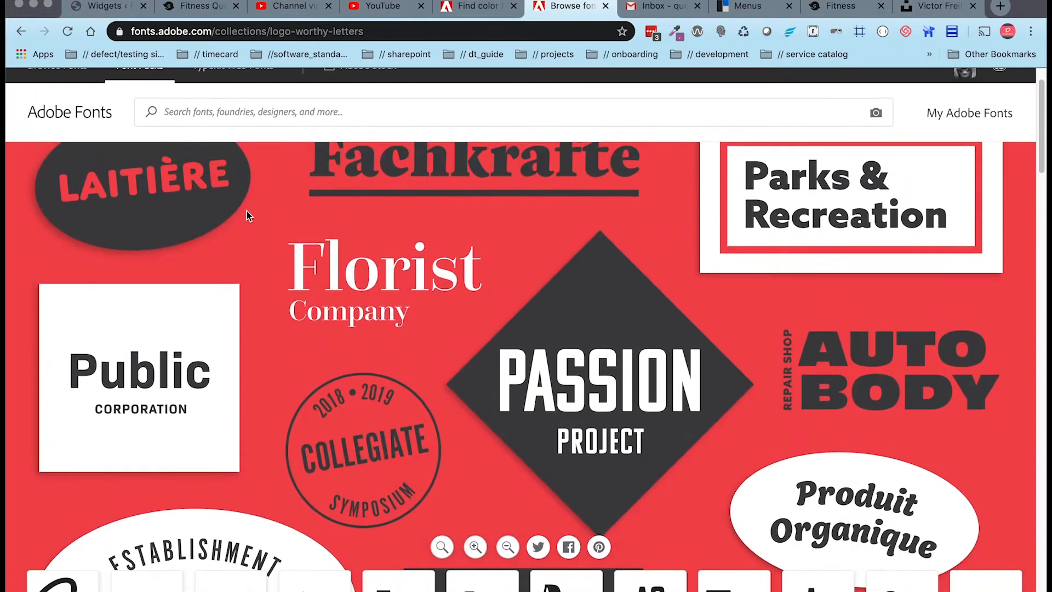
# Step: Return to the font pack collections and reopen the Logo-Worthy Letters pack to review its fonts
pyautogui.click(22, 32)
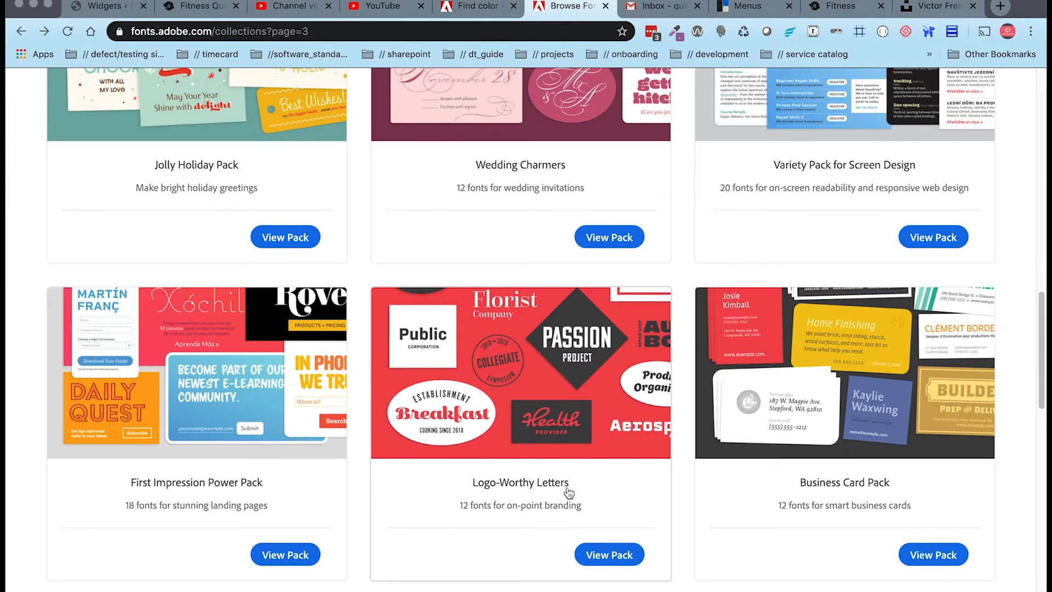
pyautogui.click(605, 554)
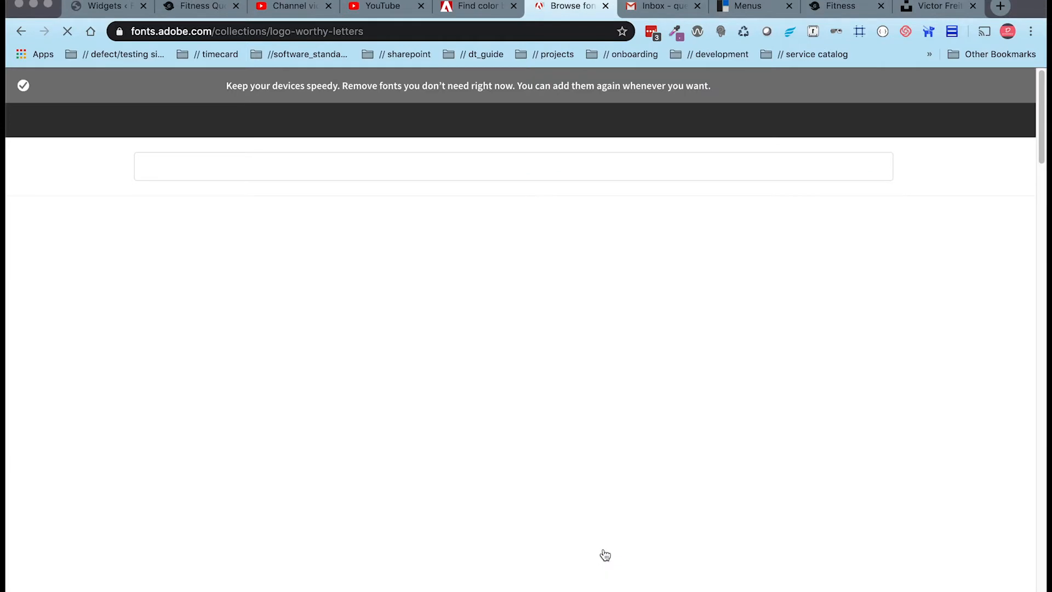
pyautogui.scroll(-3, 608, 491)
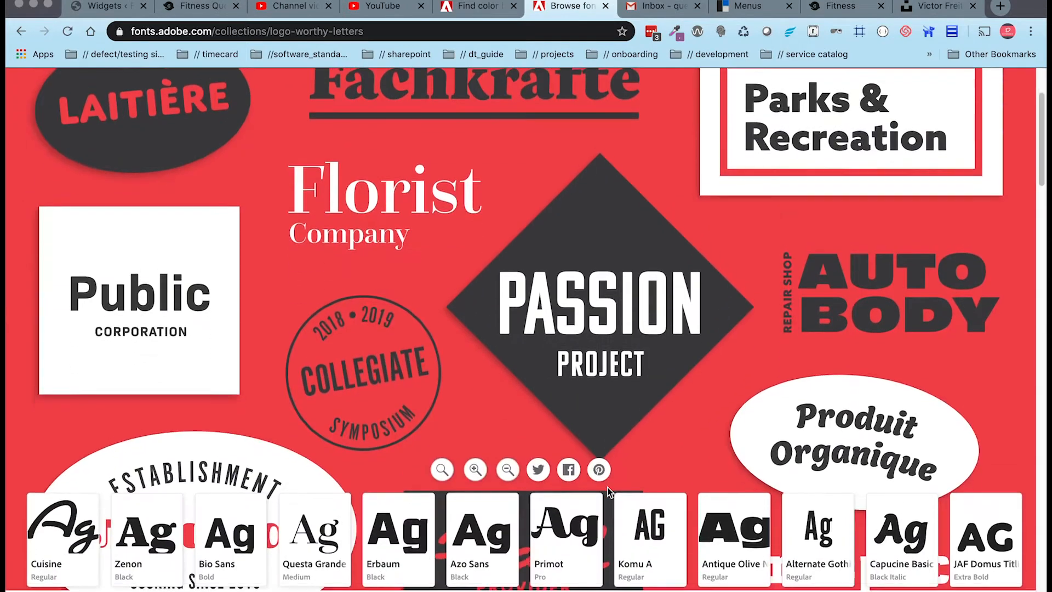
pyautogui.scroll(-2, 609, 491)
pyautogui.scroll(2, 554, 485)
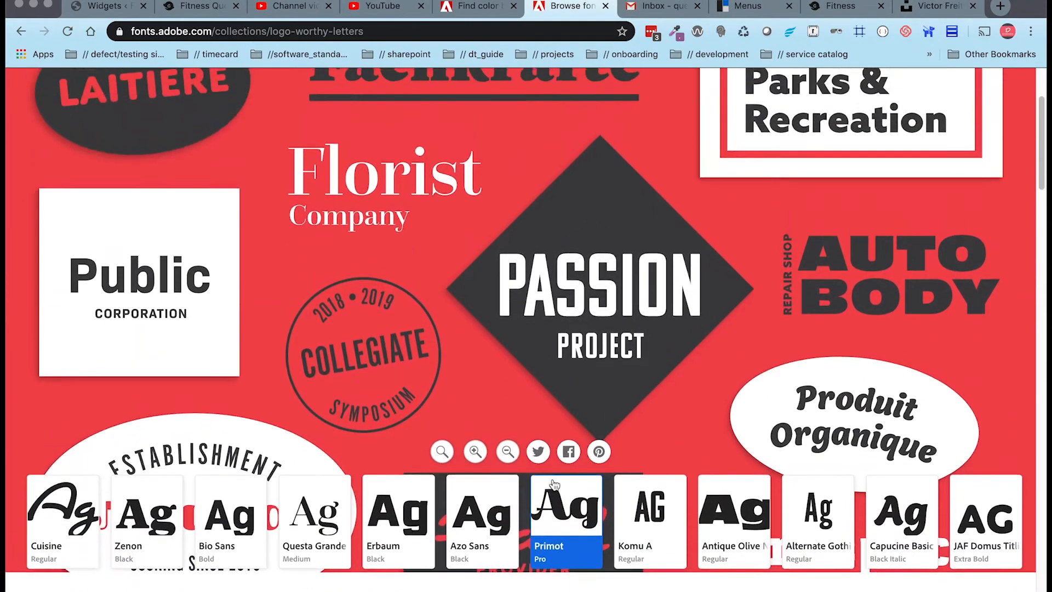
pyautogui.scroll(2, 554, 484)
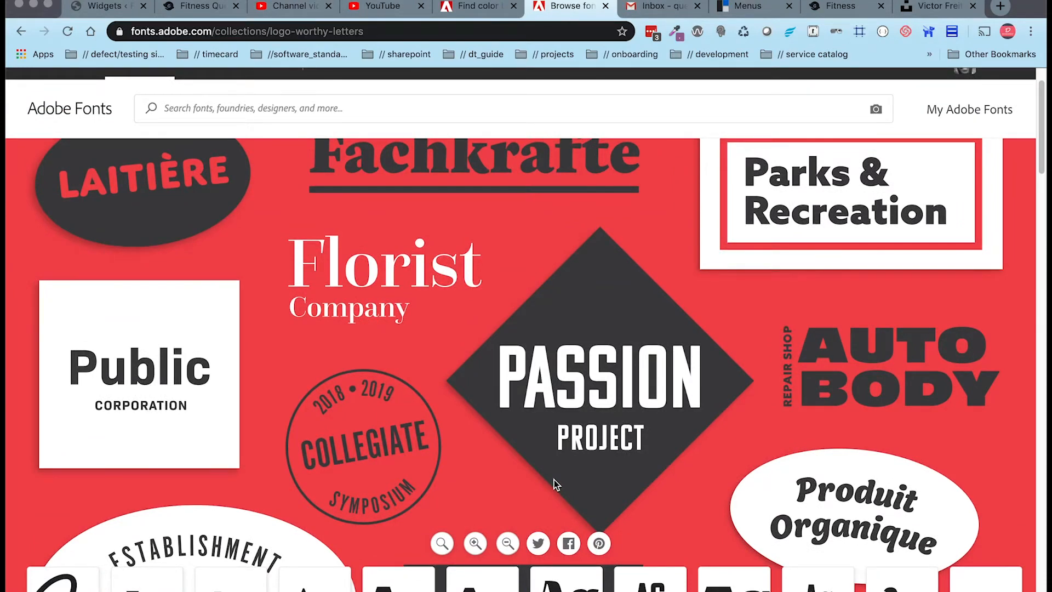
pyautogui.scroll(-2, 555, 438)
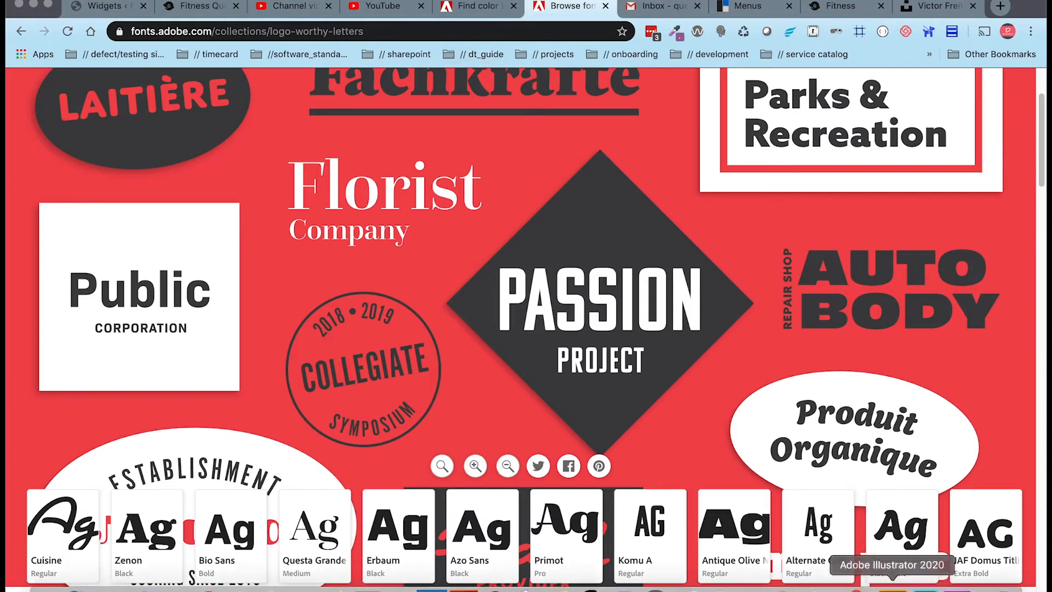
# Step: Switch to Illustrator, inspect the Health Provider logo in the logo-worthy-letters document, and return to fitness-quest-logo.ai
pyautogui.click(893, 589)
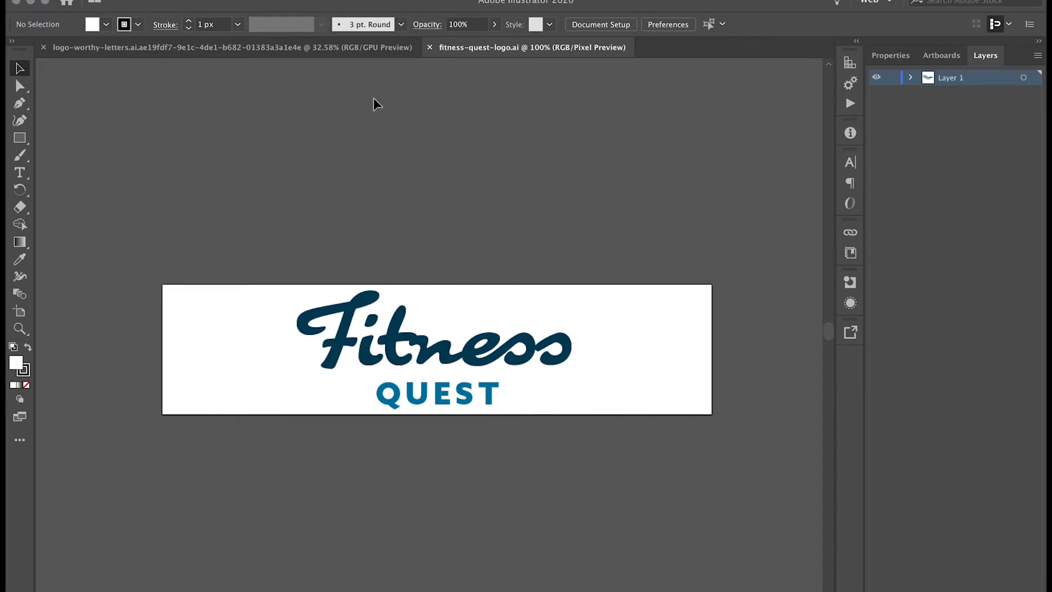
pyautogui.click(163, 53)
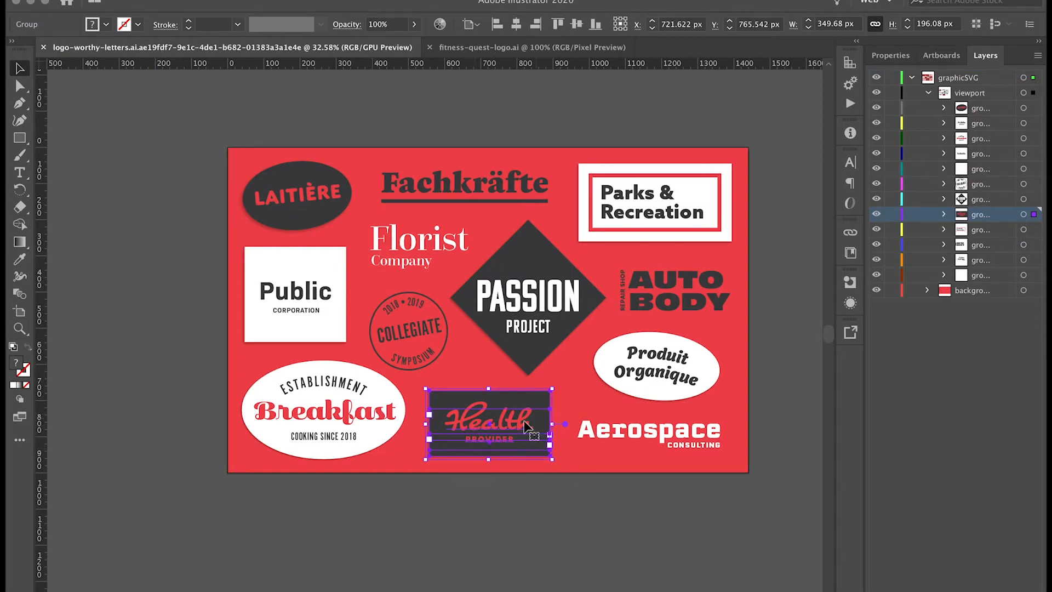
pyautogui.click(514, 489)
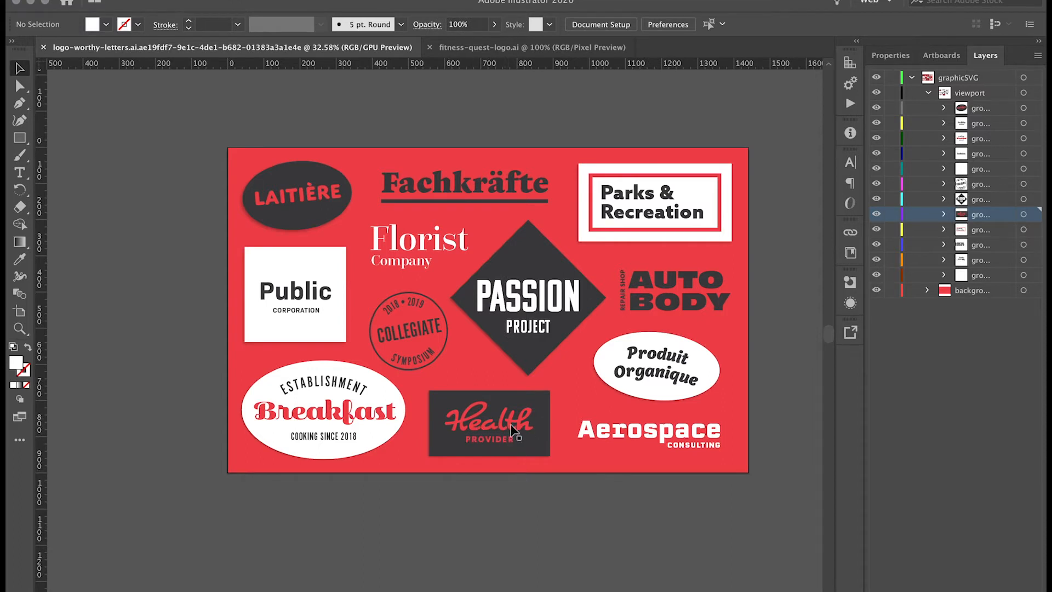
pyautogui.click(459, 48)
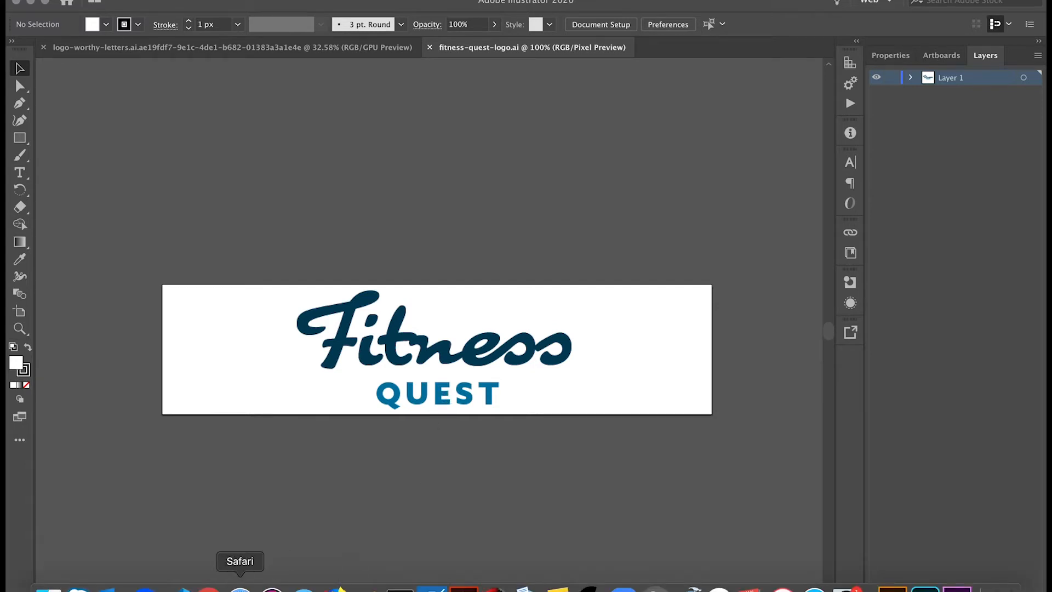
# Step: View the fitness color theme on Adobe Color in Chrome and compare it with the Fitness Quest logo in Illustrator
pyautogui.click(208, 583)
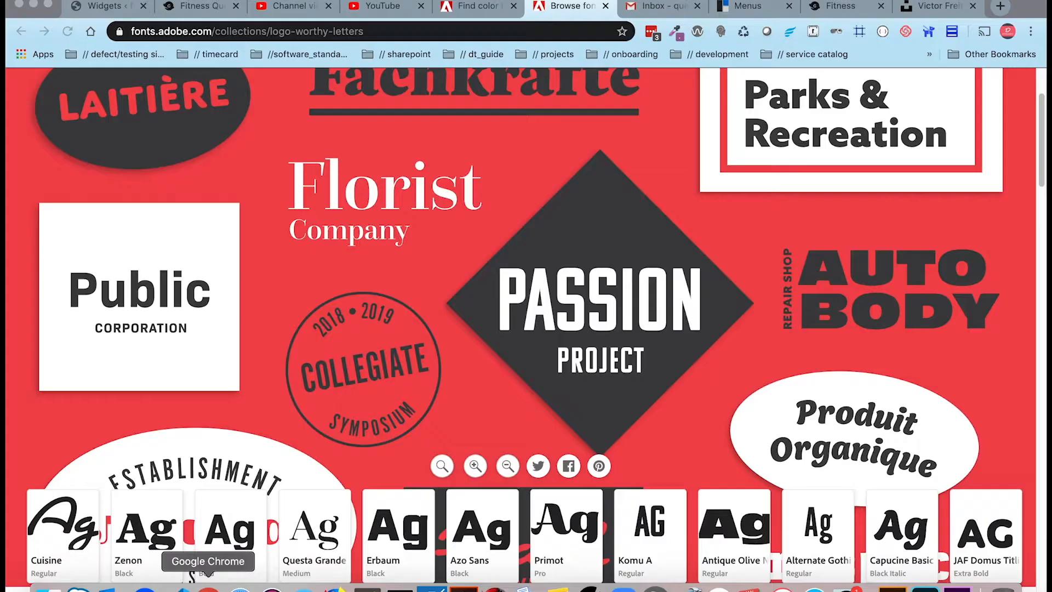
pyautogui.click(476, 8)
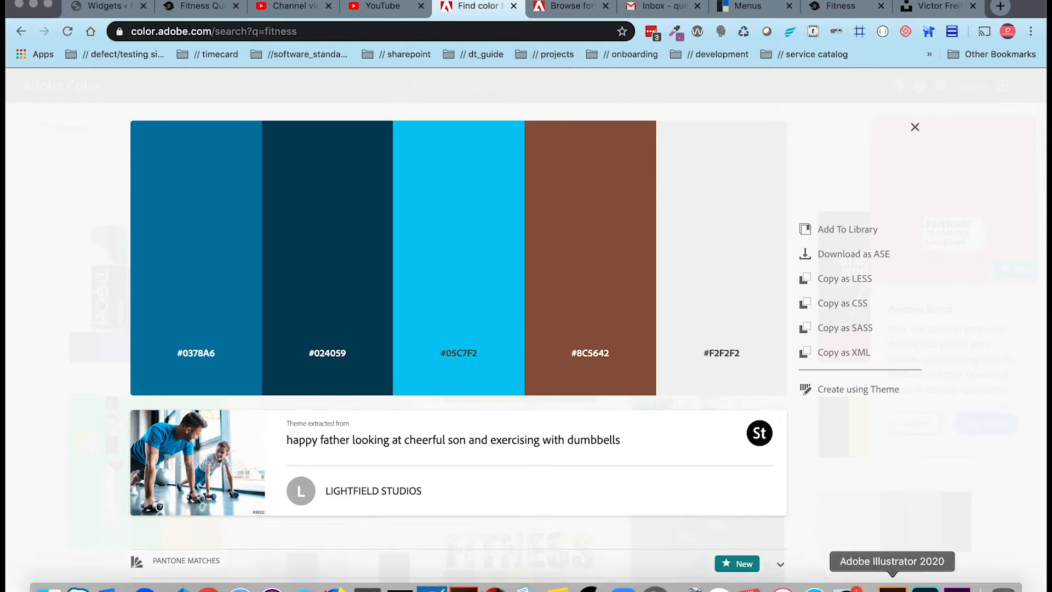
pyautogui.click(891, 575)
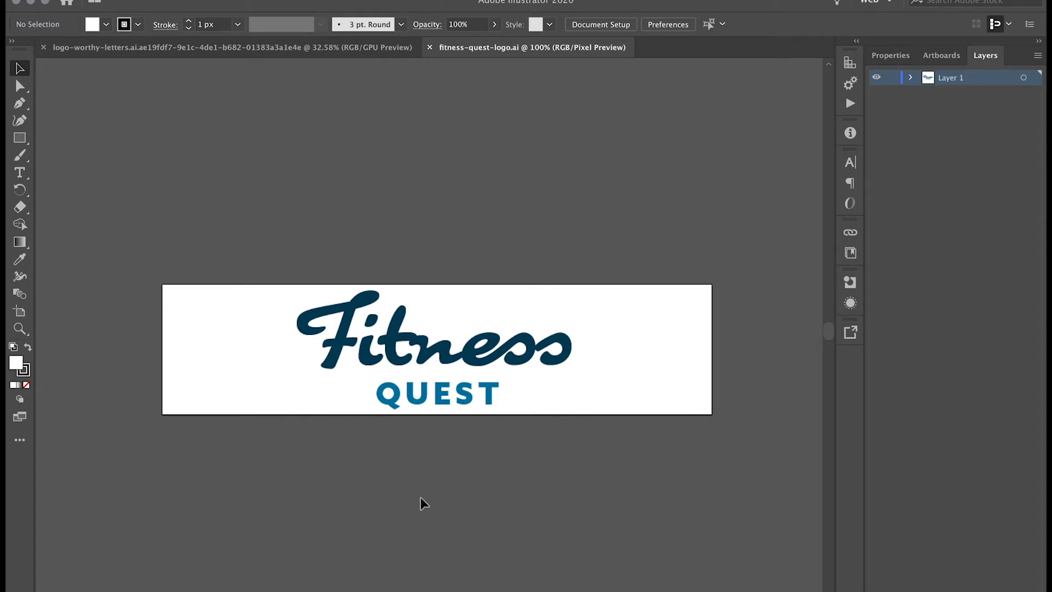
# Step: Open the Site Identity settings in the WordPress Customizer and view the available logo images without changing the logo
pyautogui.moveTo(339, 591)
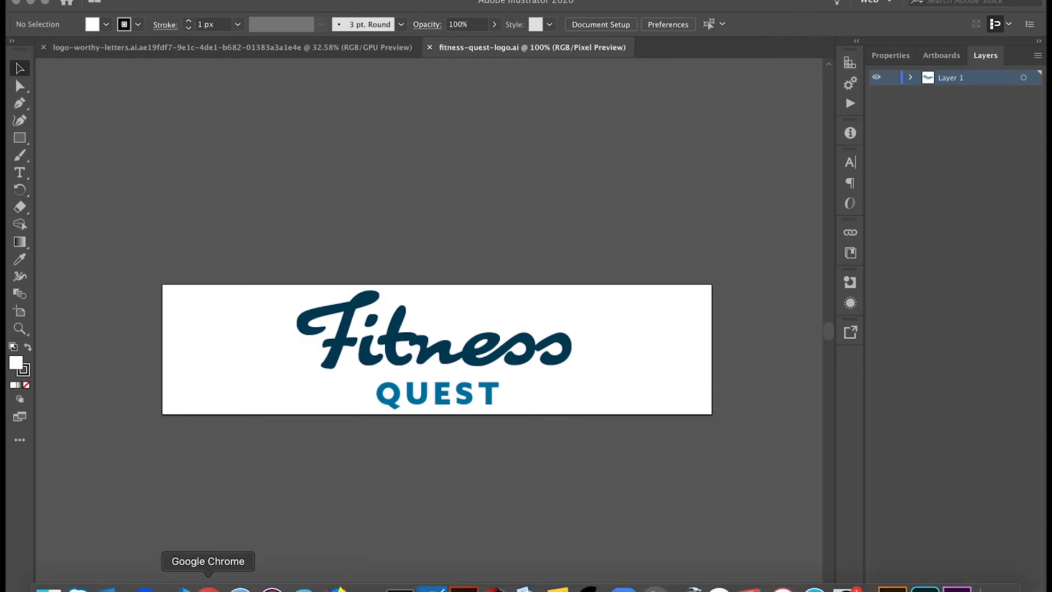
pyautogui.click(208, 589)
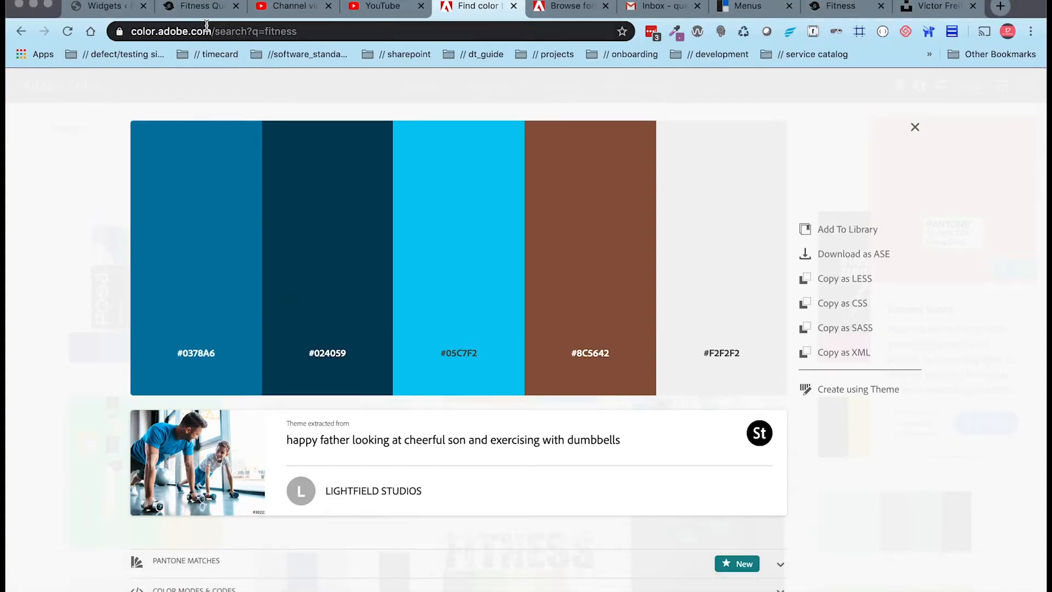
pyautogui.click(106, 8)
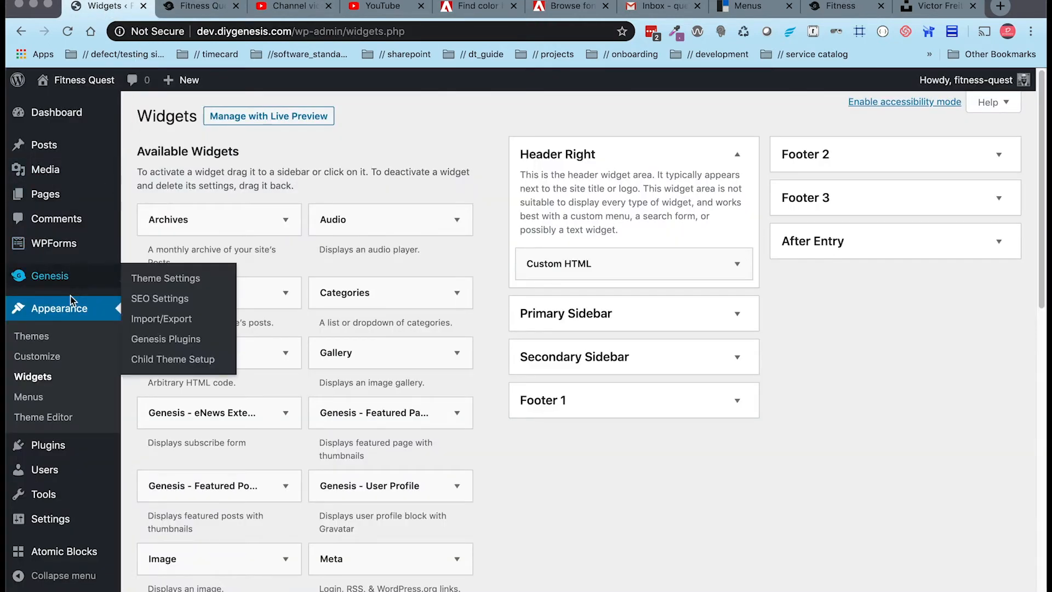
pyautogui.click(48, 357)
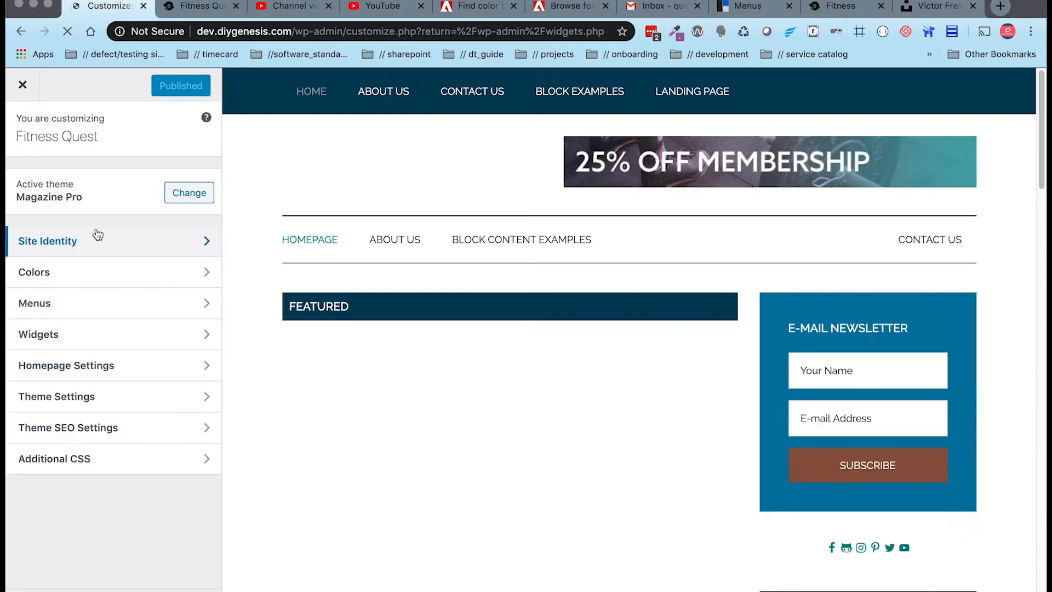
pyautogui.click(195, 235)
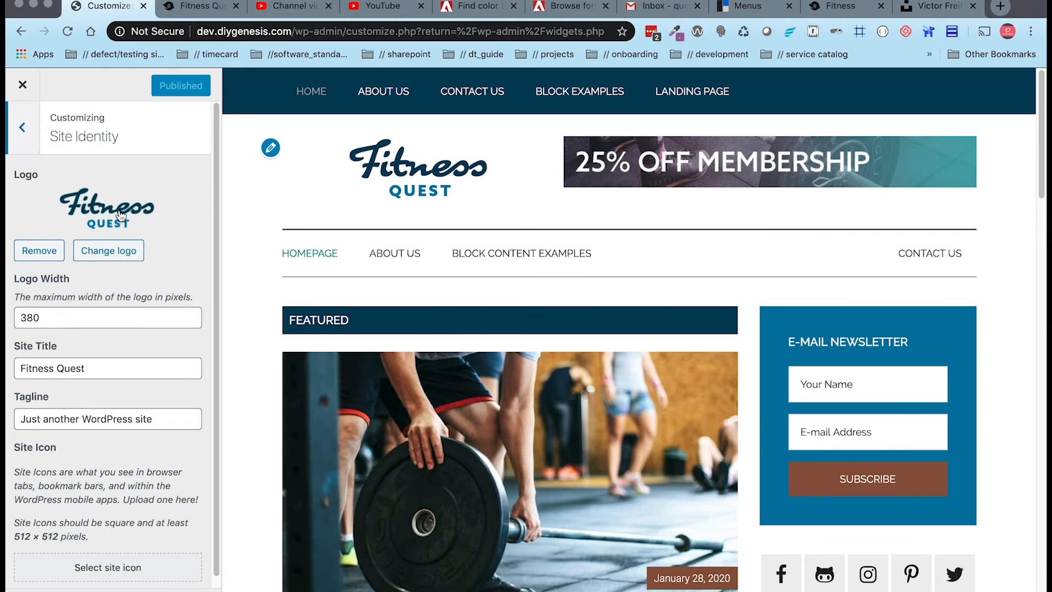
pyautogui.click(113, 253)
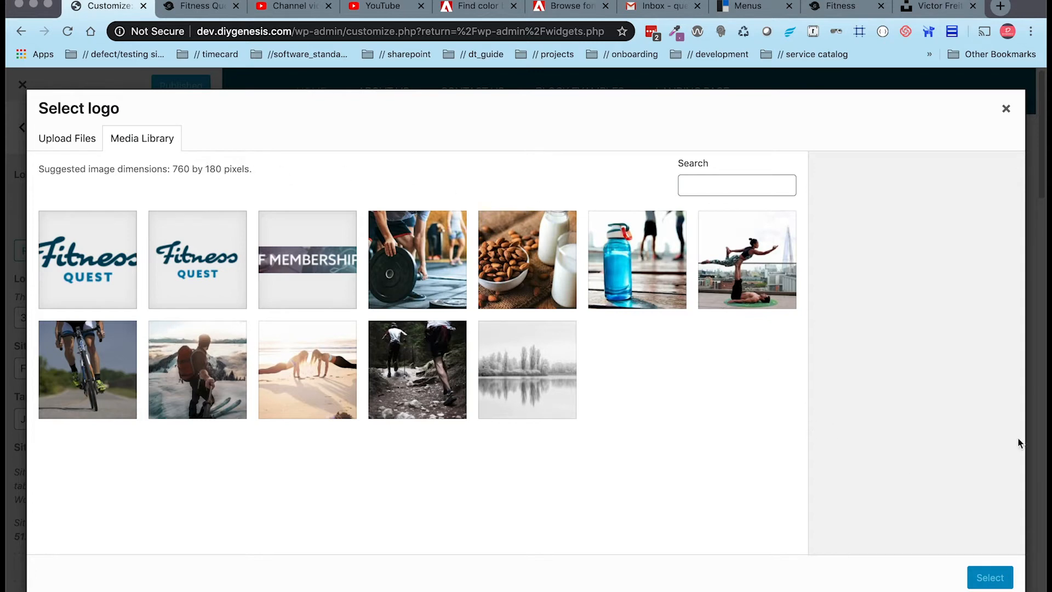
pyautogui.click(1005, 108)
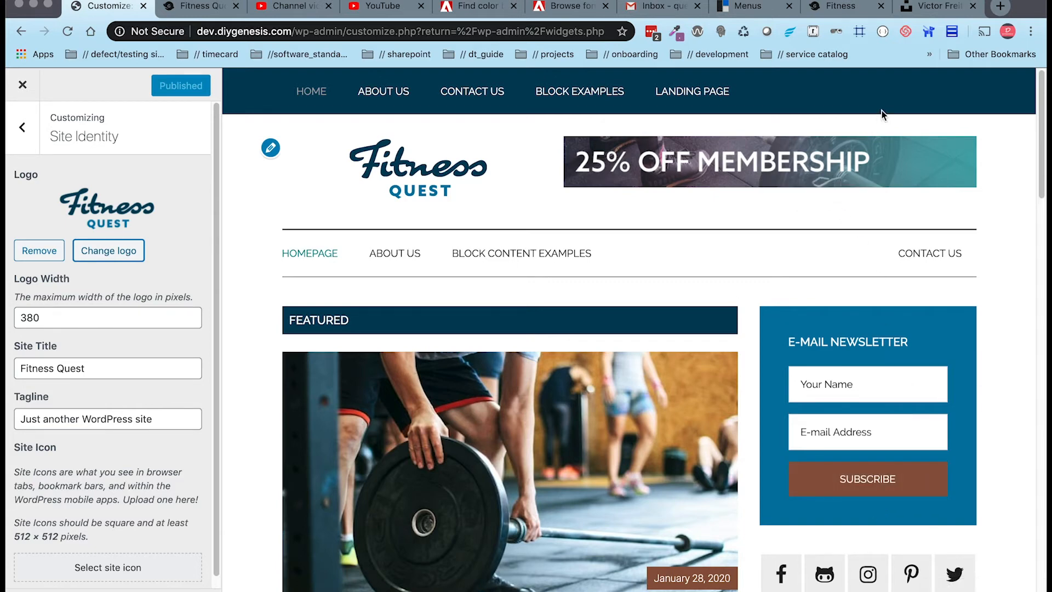
# Step: Open the photographer's Unsplash gallery and look at the photo of the black barbell plate beside the lifter's feet
pyautogui.click(916, 14)
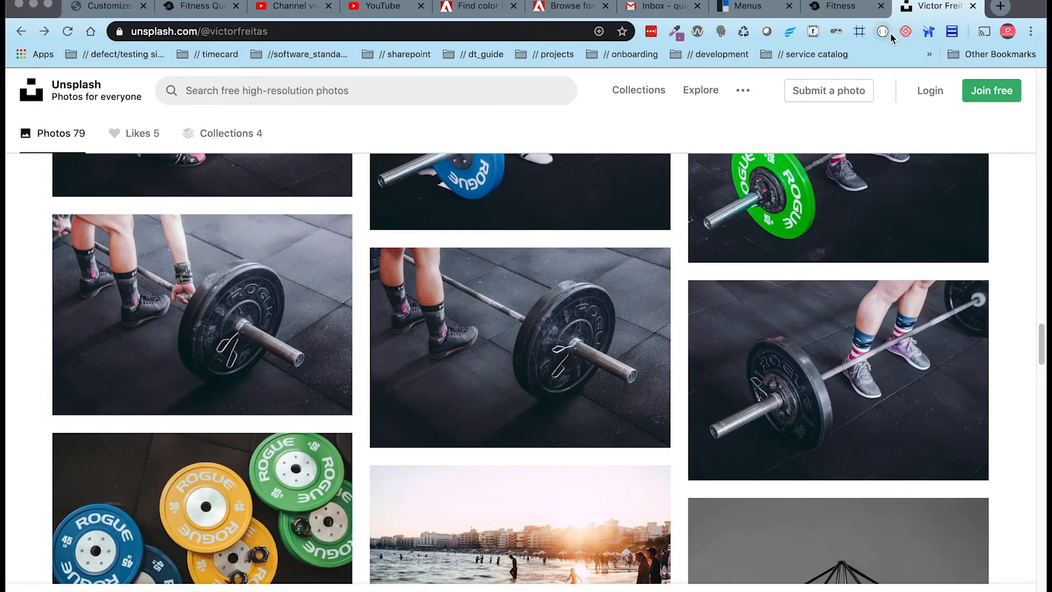
pyautogui.moveTo(524, 306)
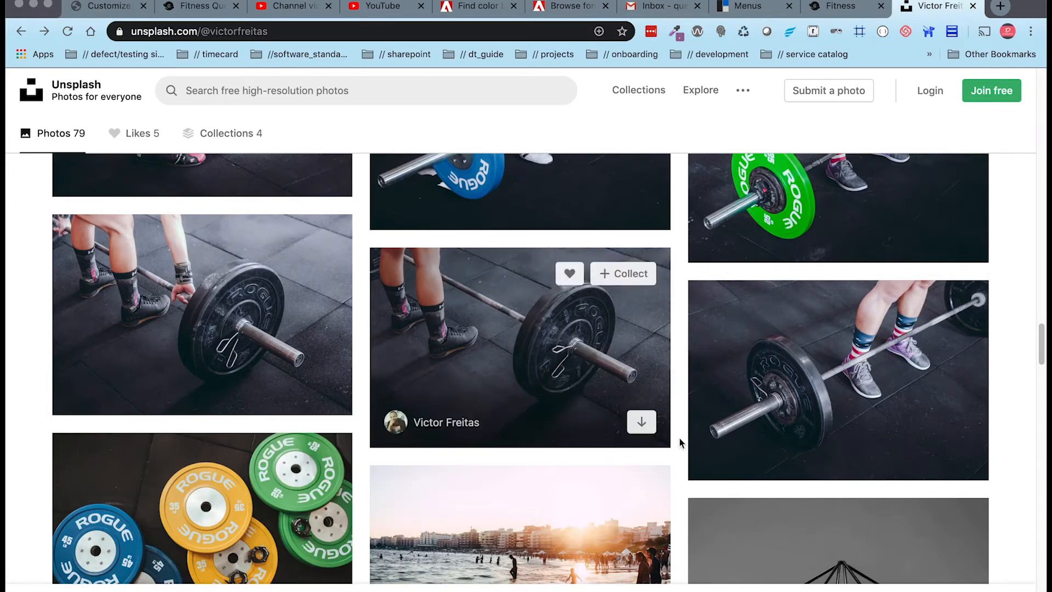
# Step: Switch to Photoshop and inspect 728x90-banner-ad.psd by hiding and showing Layer 3, Layer 2 and the 25% off membership text layer
pyautogui.moveTo(846, 589)
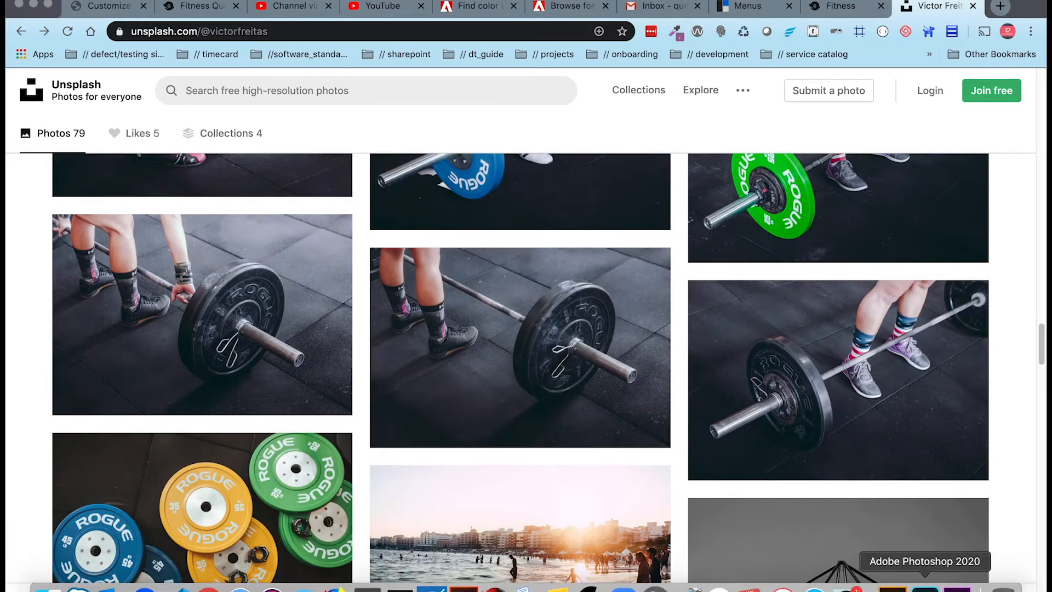
pyautogui.click(925, 587)
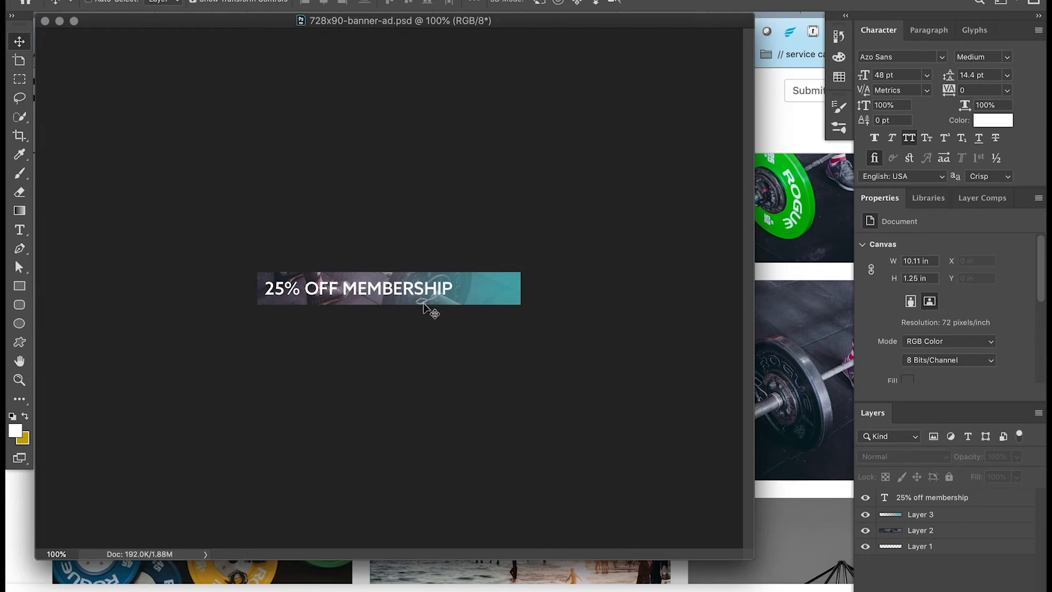
pyautogui.press('super+equal')
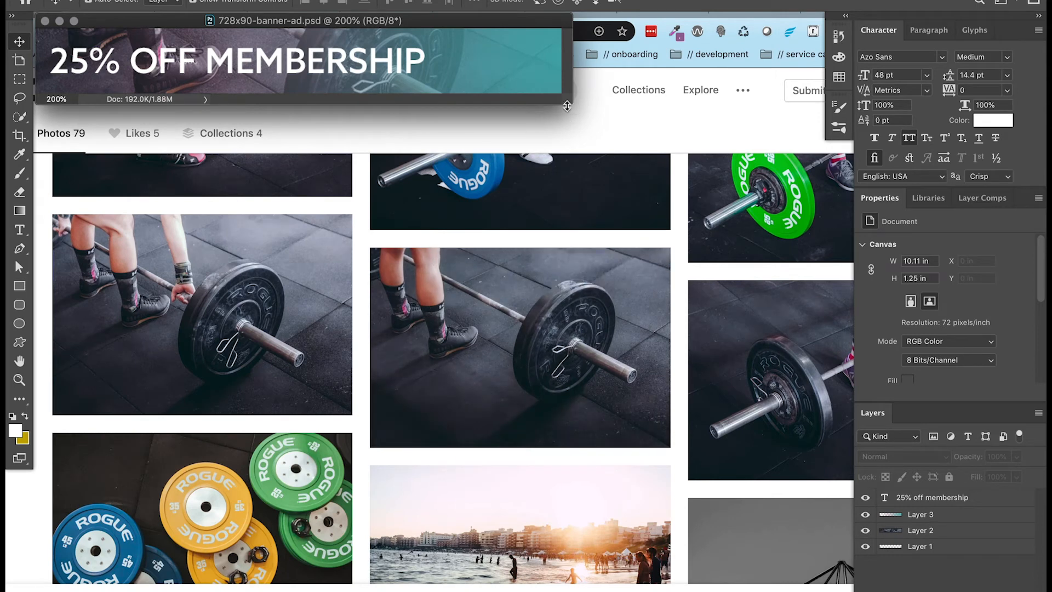
pyautogui.moveTo(567, 108); pyautogui.dragTo(671, 193)
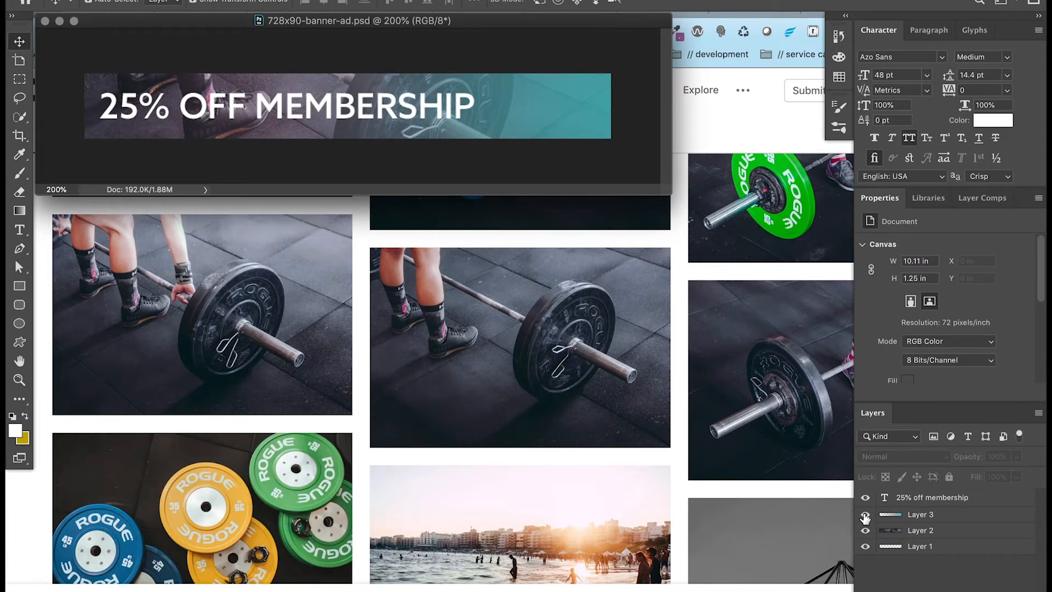
pyautogui.click(865, 515)
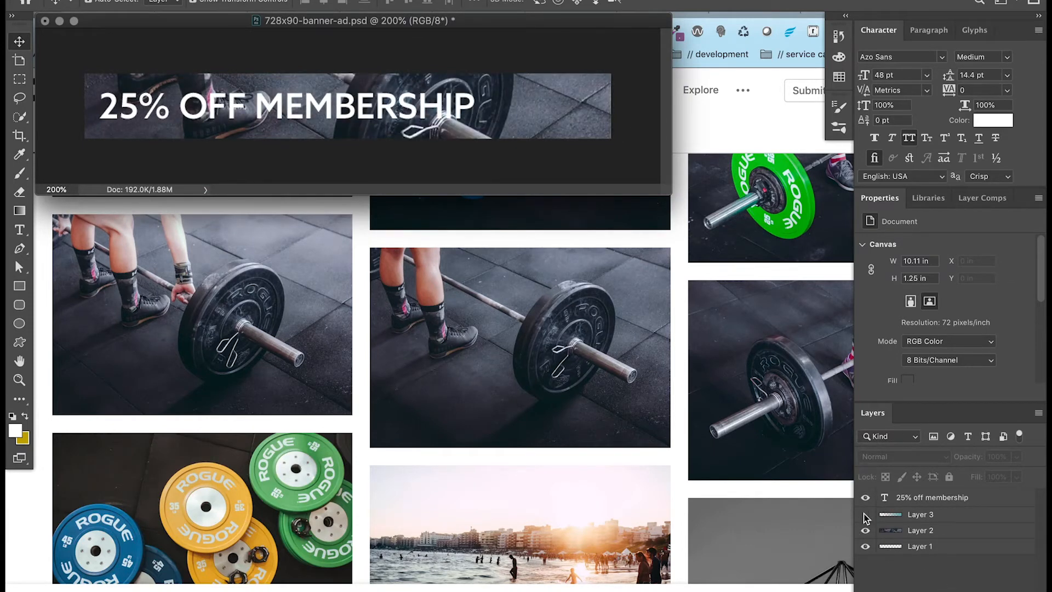
pyautogui.click(865, 515)
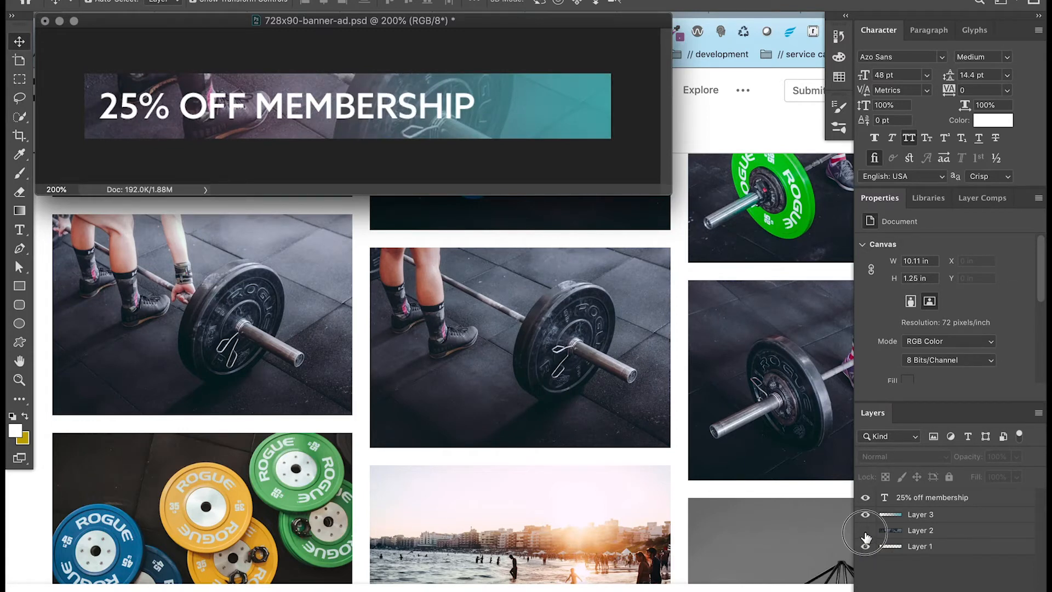
pyautogui.click(865, 531)
pyautogui.click(864, 530)
pyautogui.click(865, 497)
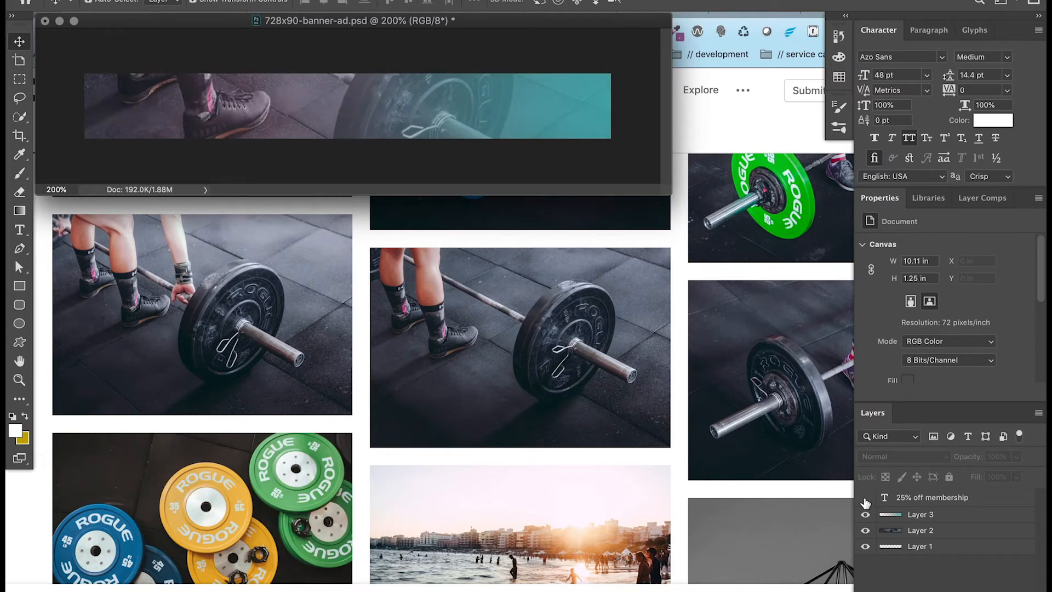
pyautogui.click(865, 497)
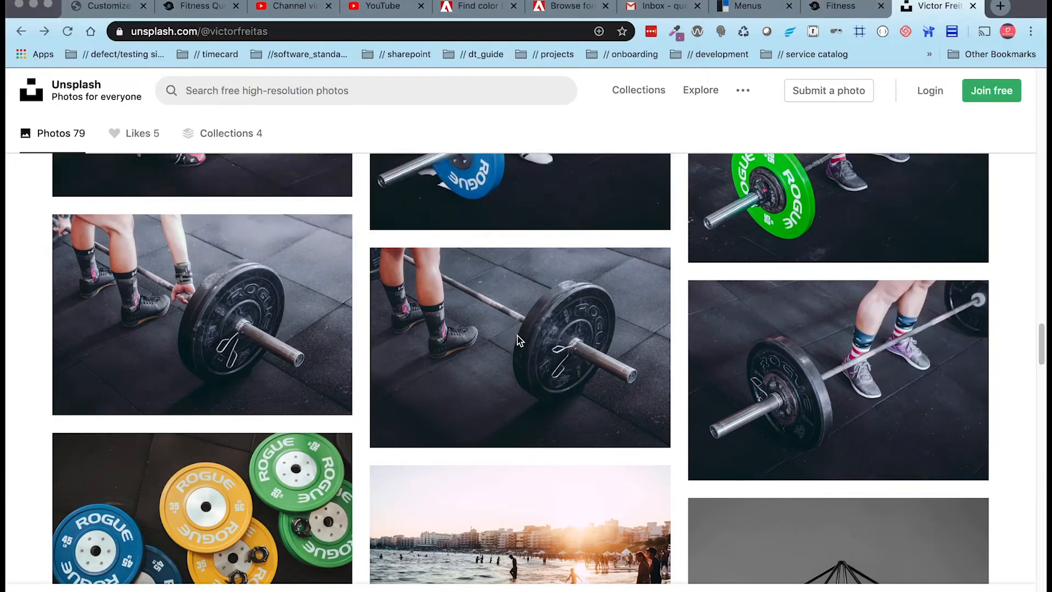
# Step: Return to the WordPress Customizer from the Unsplash gallery and expand the Custom HTML widget in the Header Right area to view the banner code
pyautogui.click(519, 340)
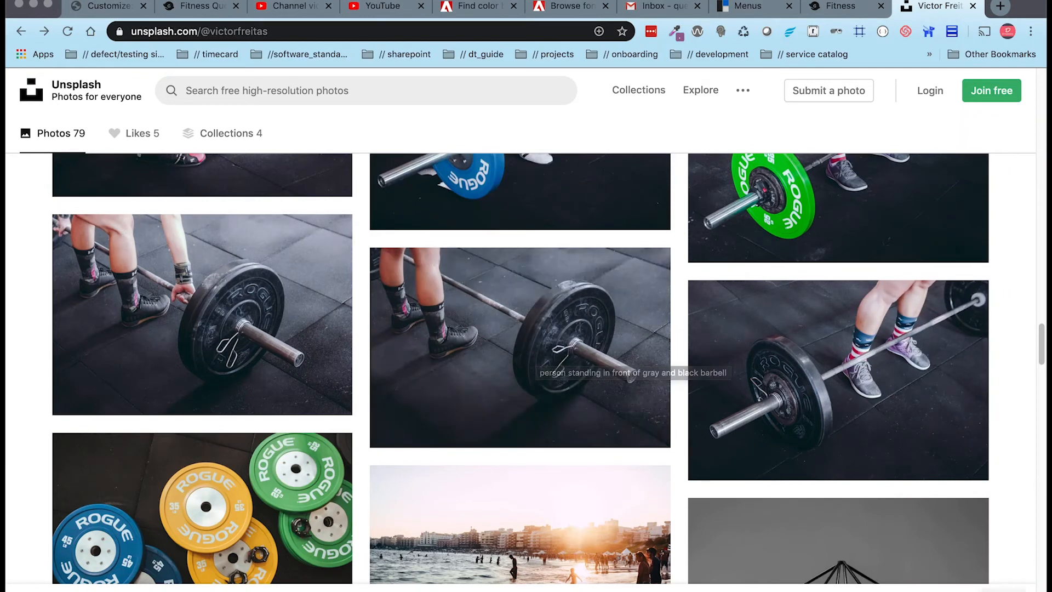
pyautogui.moveTo(1002, 587)
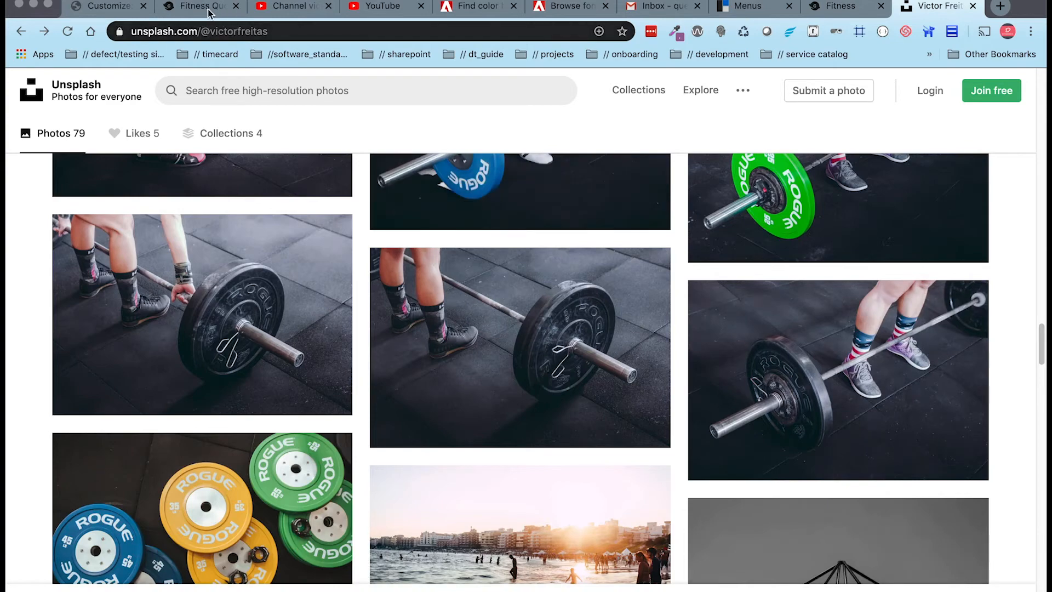
pyautogui.click(131, 6)
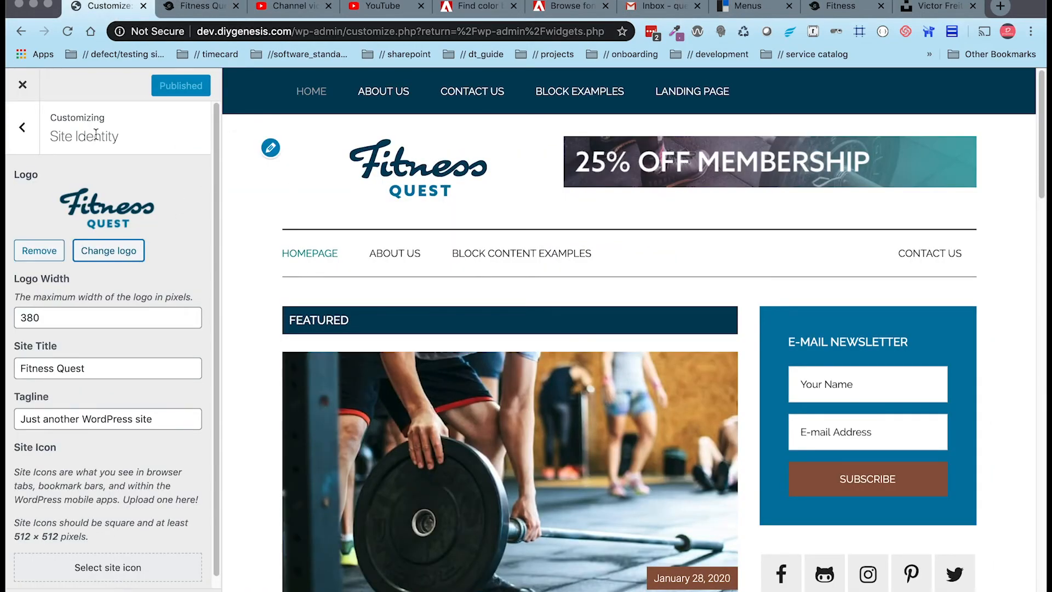
pyautogui.click(21, 130)
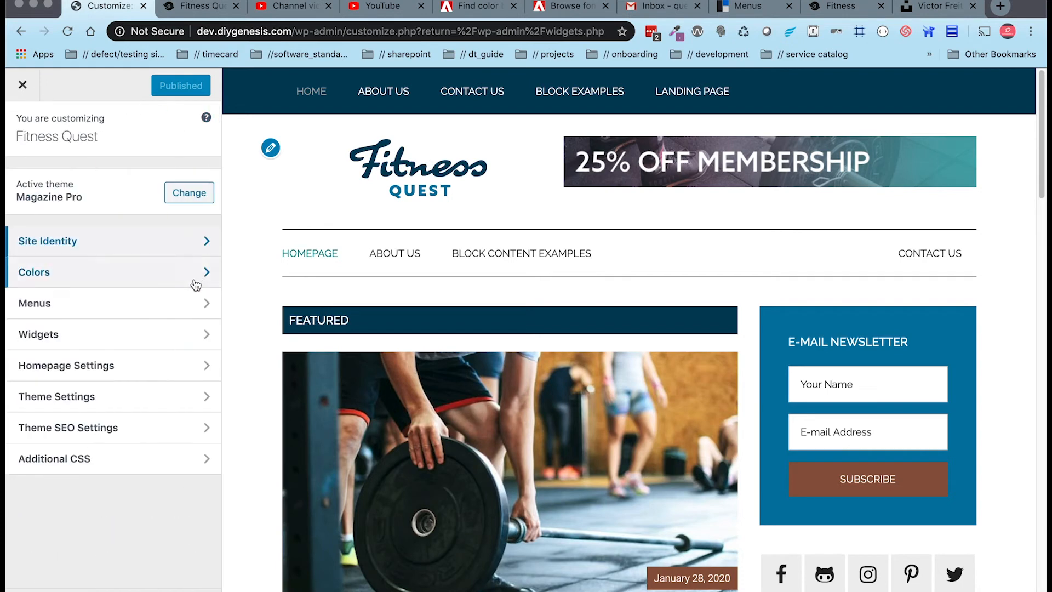
pyautogui.click(153, 338)
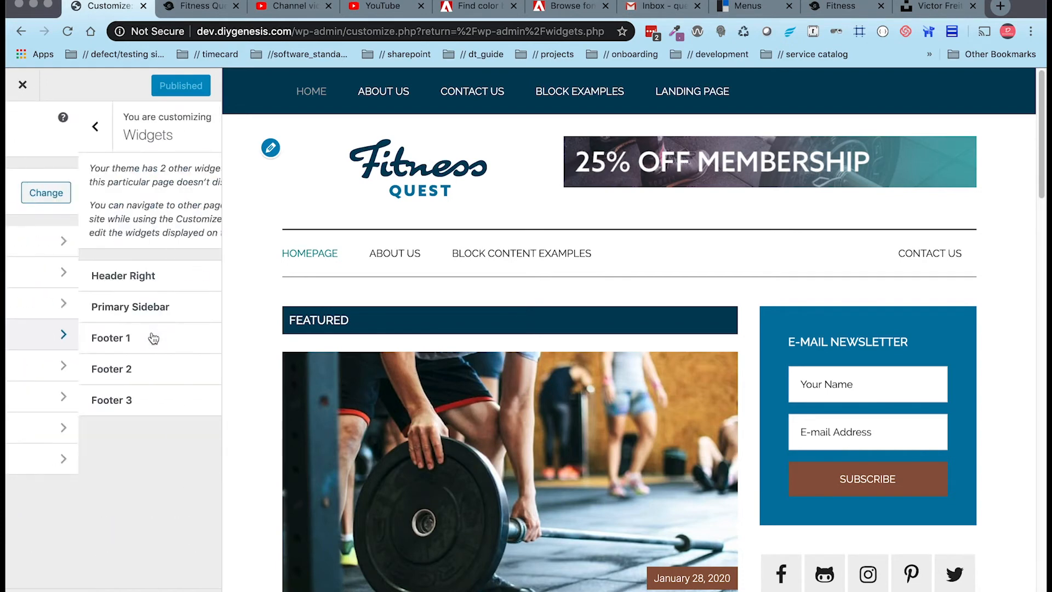
pyautogui.click(157, 286)
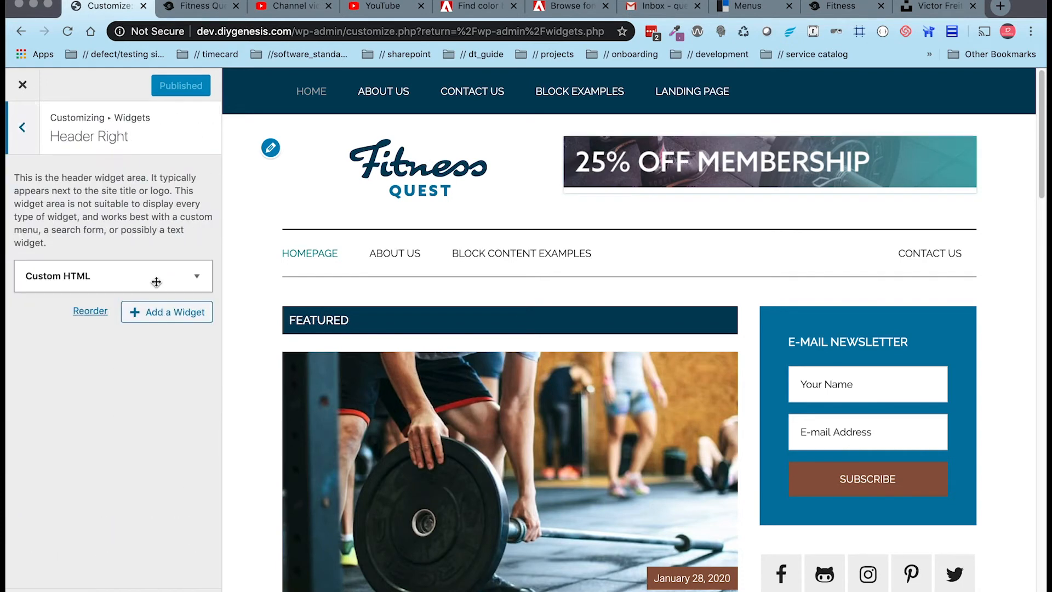
pyautogui.click(181, 279)
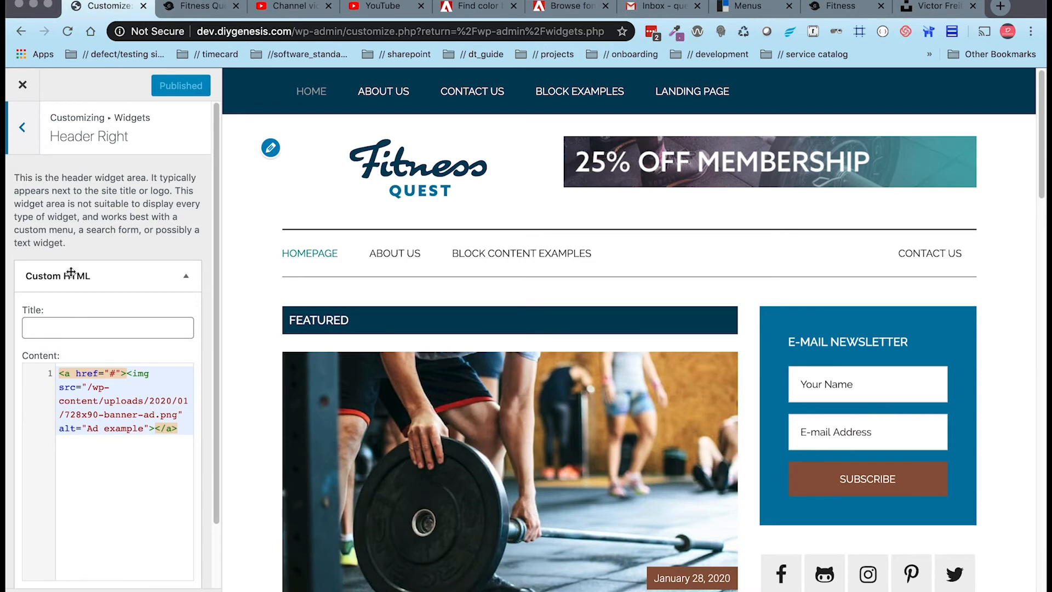
# Step: Leave the Customizer and open the attachment details of the 25% off membership banner in the Media Library
pyautogui.click(21, 131)
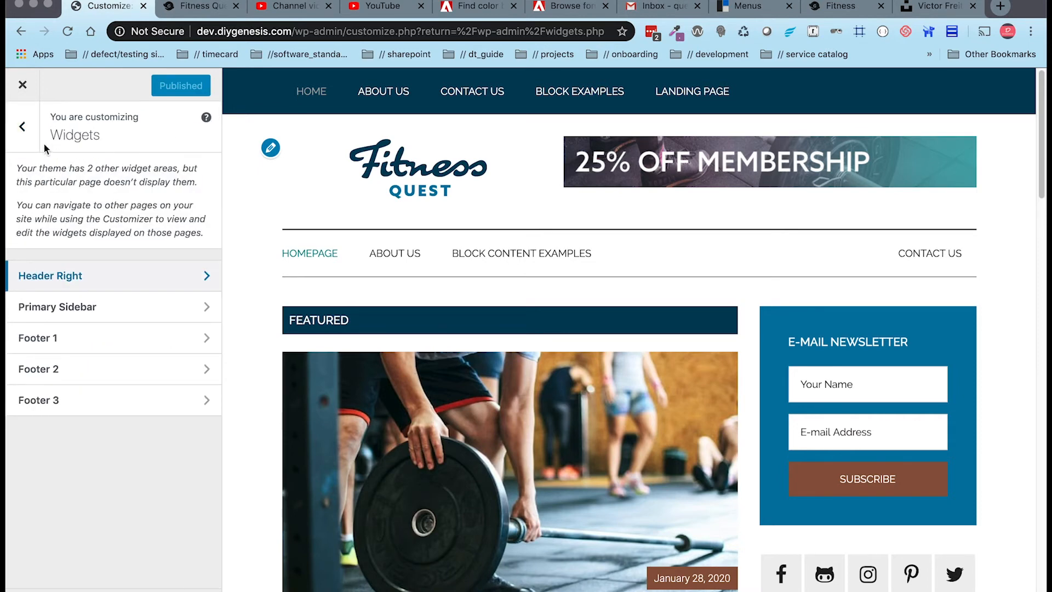
pyautogui.click(22, 127)
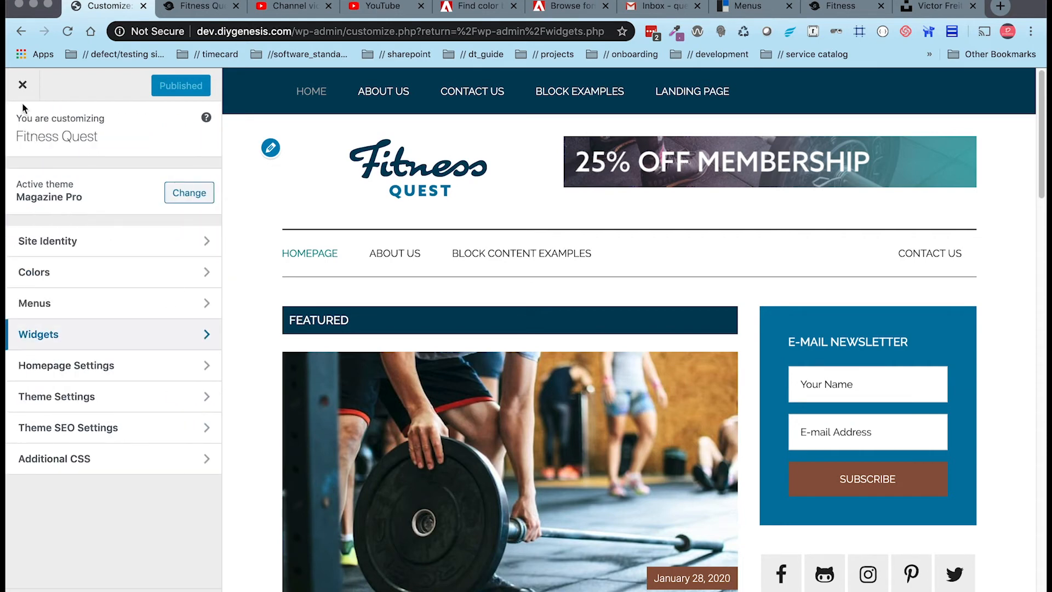
pyautogui.click(21, 87)
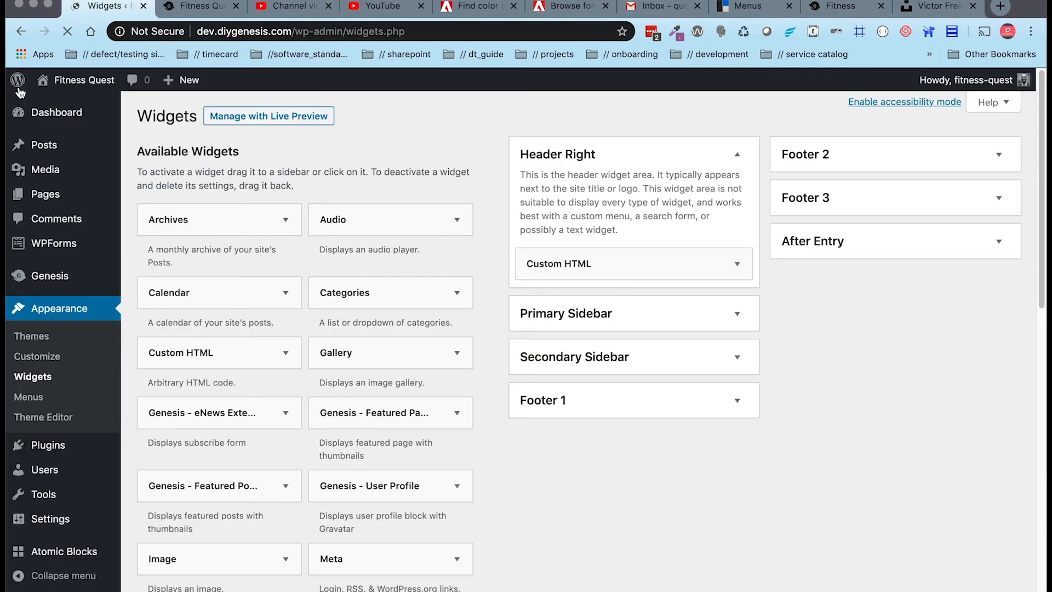
pyautogui.moveTo(67, 176)
pyautogui.click(144, 174)
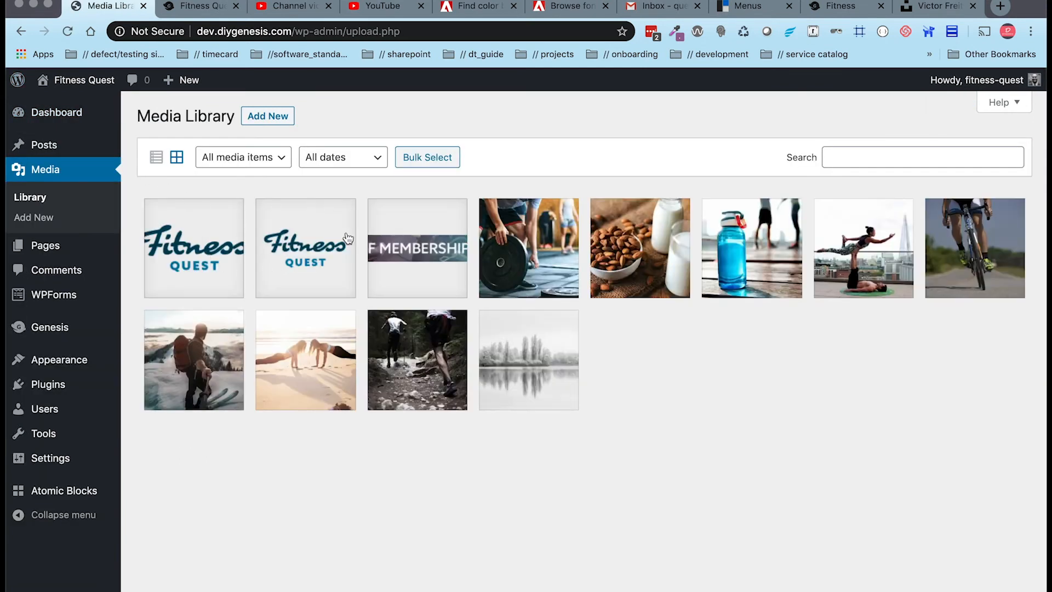
pyautogui.click(431, 269)
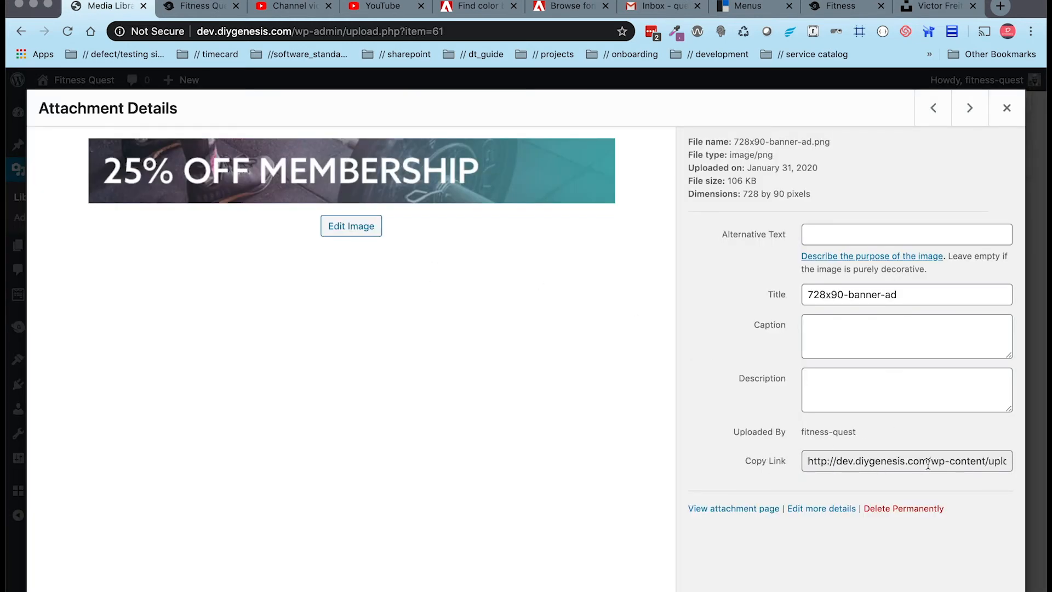
# Step: Highlight the domain in the banner's file link, then the path from /wp-content through 728x90-banner-ad.png, and close the attachment details
pyautogui.moveTo(928, 461); pyautogui.dragTo(786, 463)
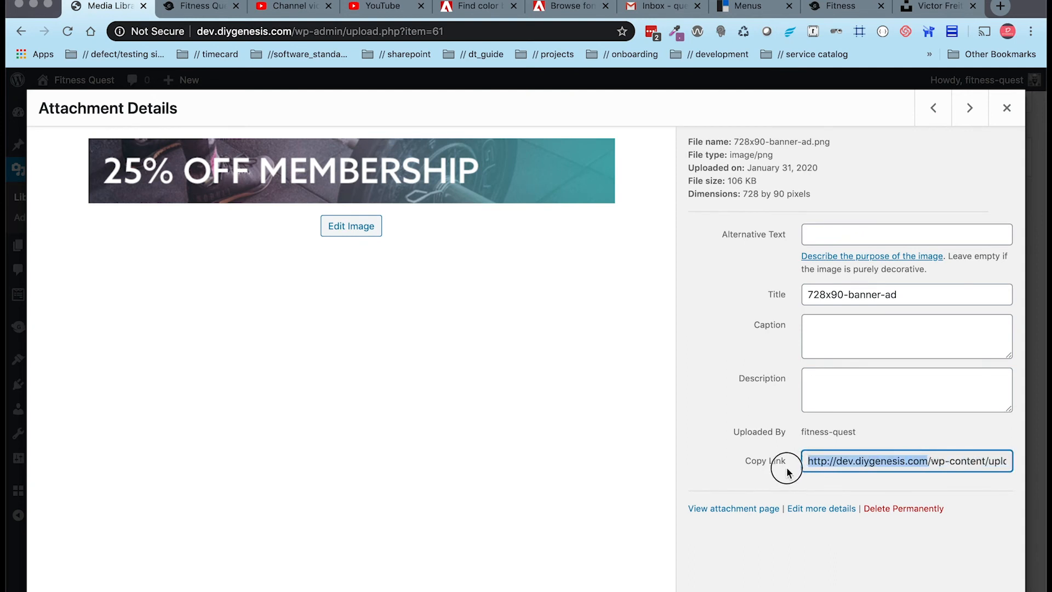
pyautogui.click(929, 460)
pyautogui.moveTo(928, 460); pyautogui.dragTo(1008, 461)
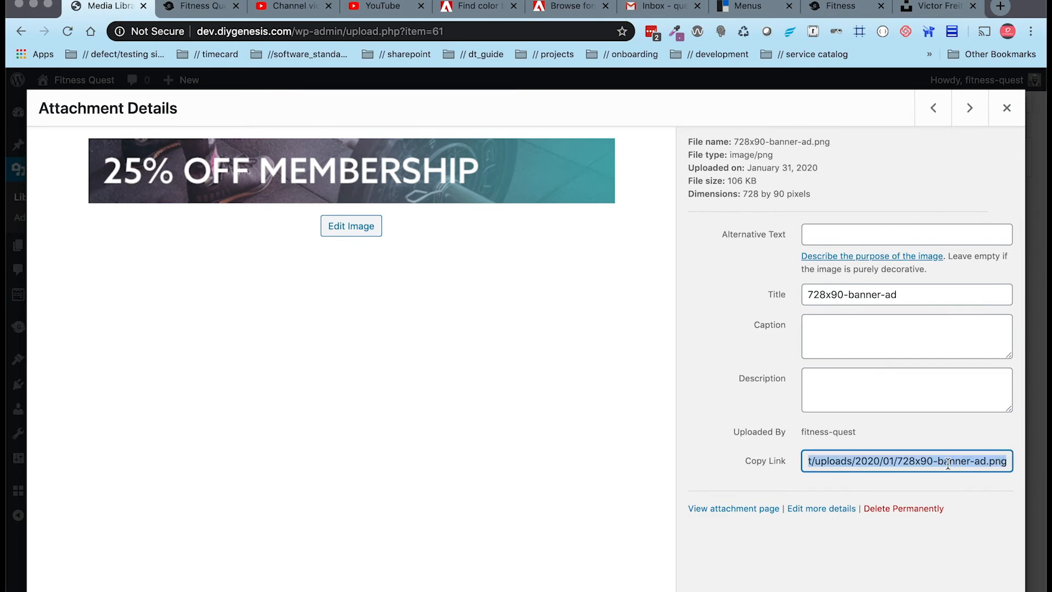
pyautogui.hscroll(-3, 945, 464)
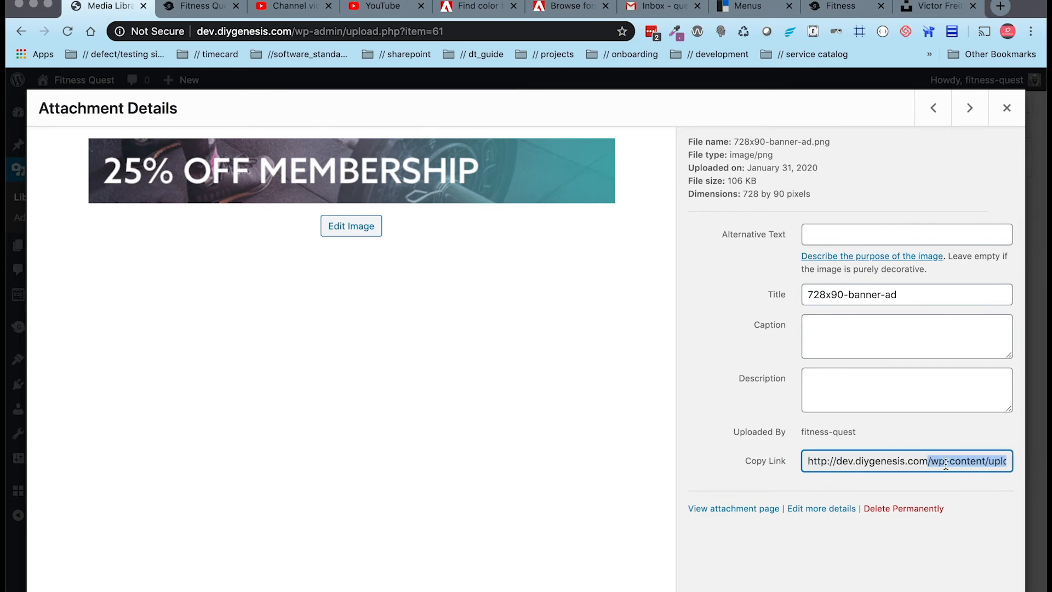
pyautogui.hscroll(1, 923, 466)
pyautogui.hscroll(5, 925, 464)
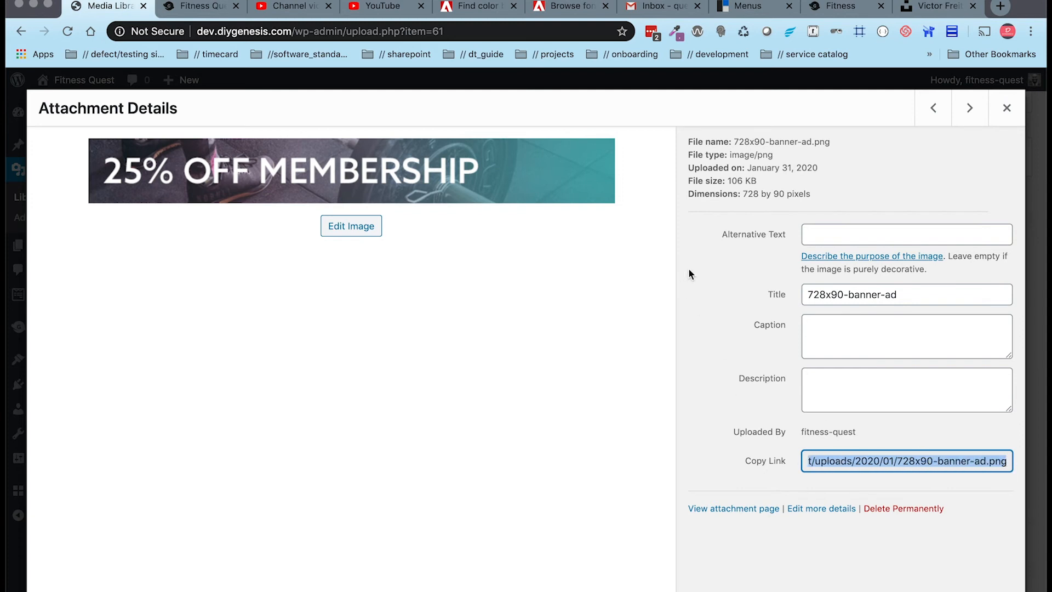
pyautogui.click(1006, 108)
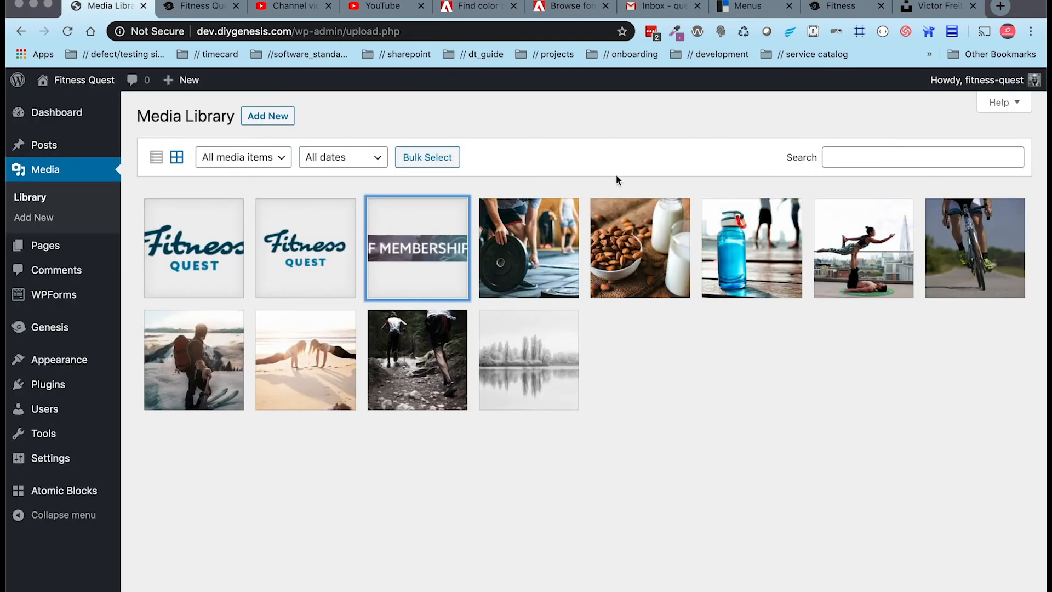
# Step: Reopen the Customizer and examine the image path in the Header Right area's Custom HTML widget alongside the banner preview
pyautogui.moveTo(89, 359)
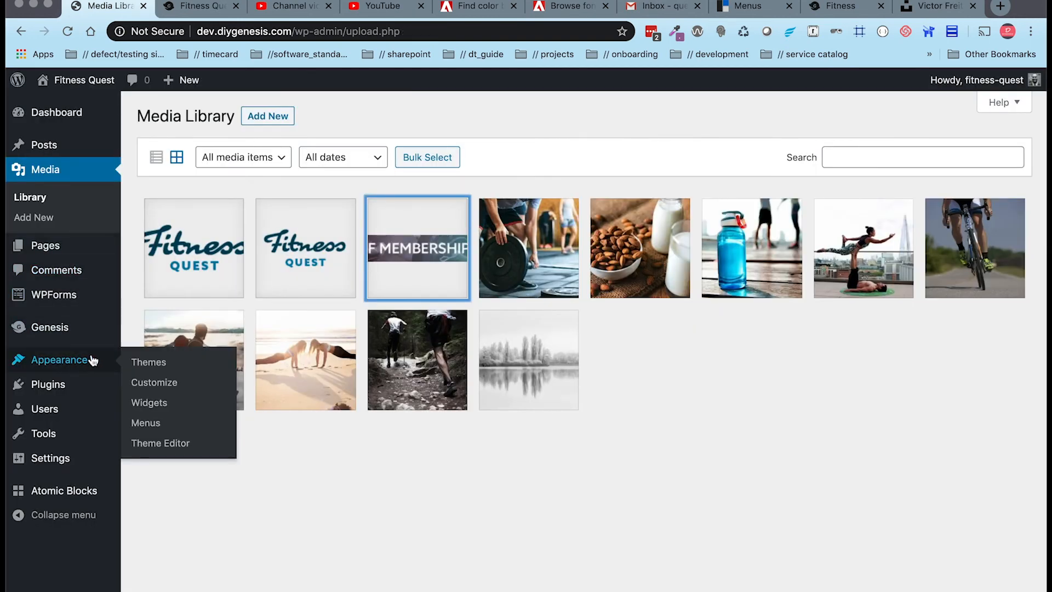
pyautogui.click(145, 383)
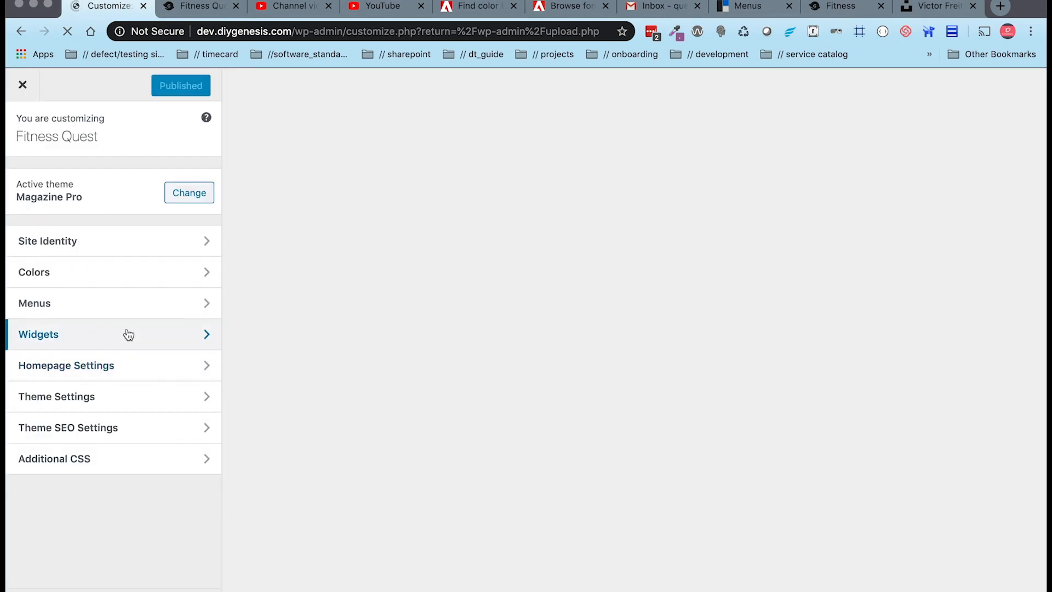
pyautogui.click(128, 334)
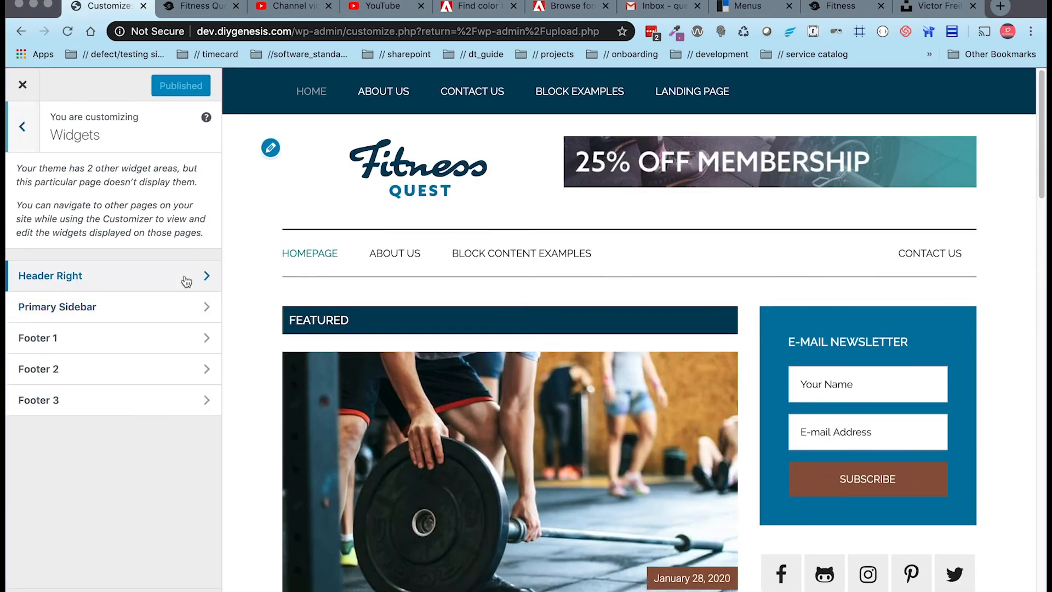
pyautogui.click(186, 277)
pyautogui.click(113, 284)
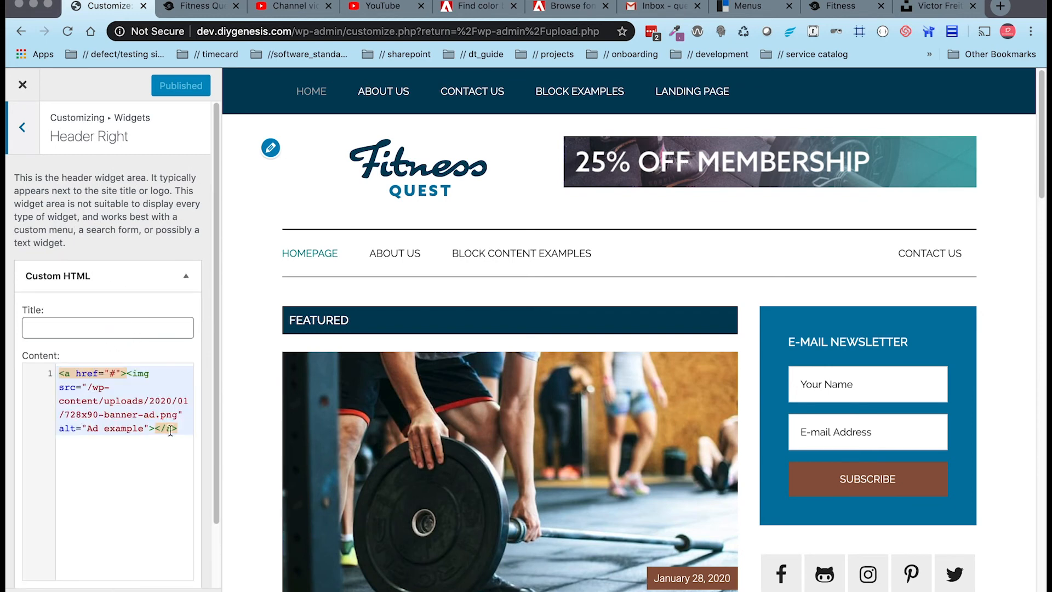
pyautogui.scroll(-3, 148, 431)
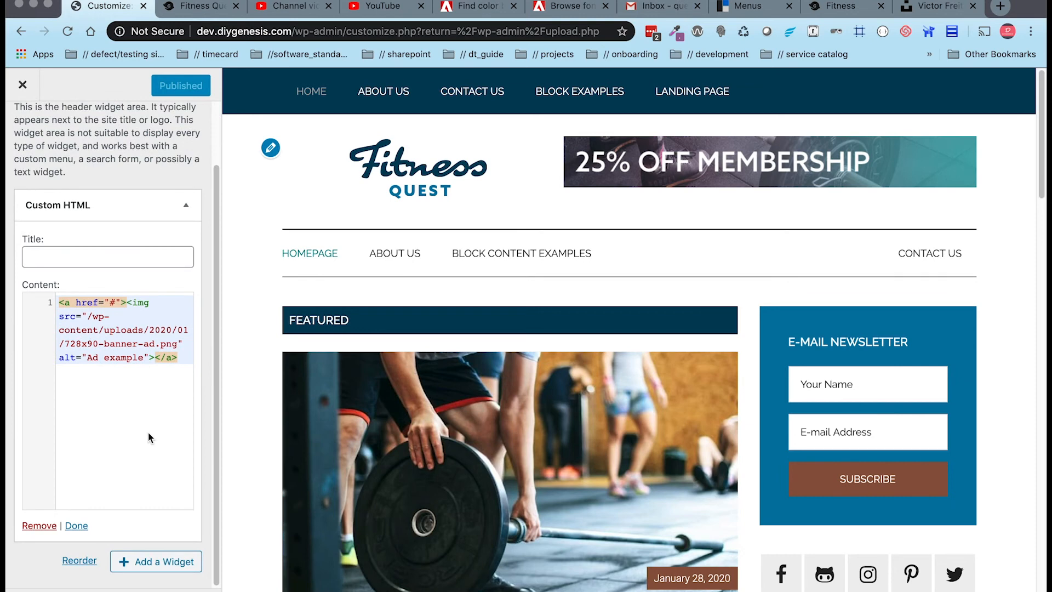
pyautogui.scroll(3, 74, 252)
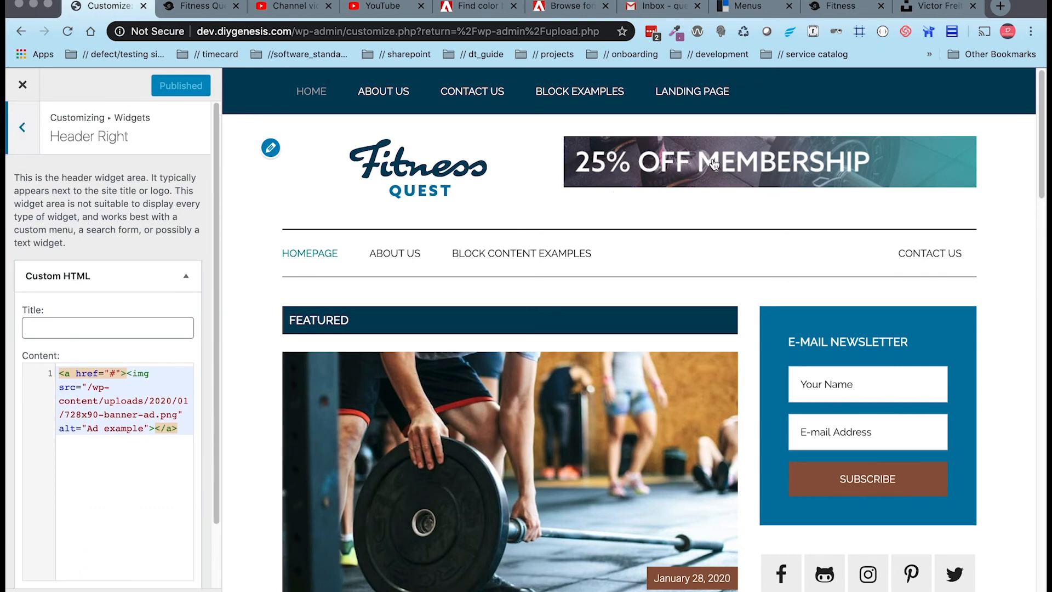
# Step: Close the Customizer without changes and look over the live Fitness Quest homepage with its logo, header banner and colors
pyautogui.click(22, 87)
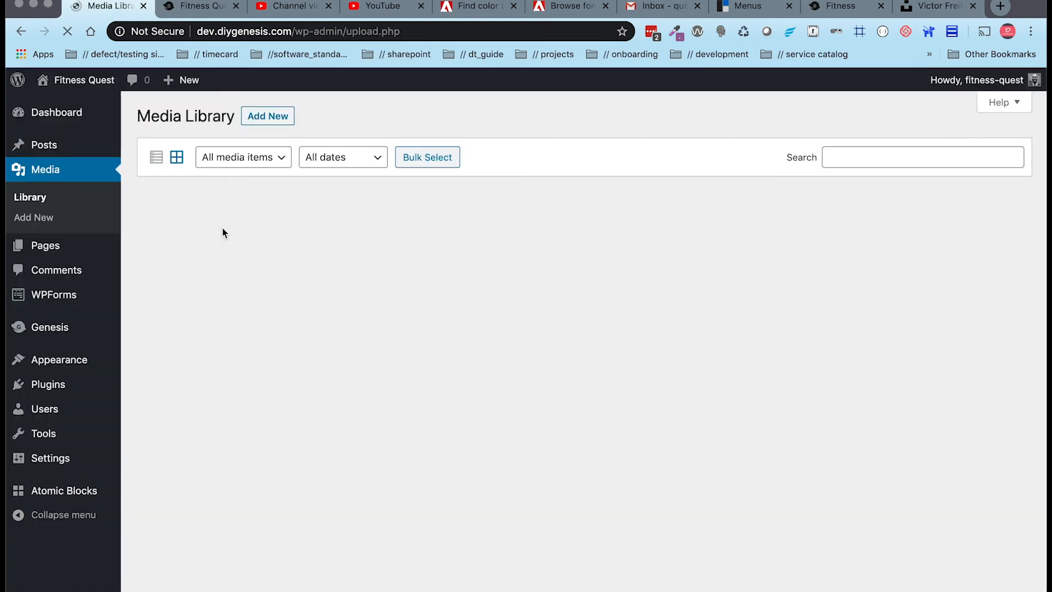
pyautogui.click(195, 5)
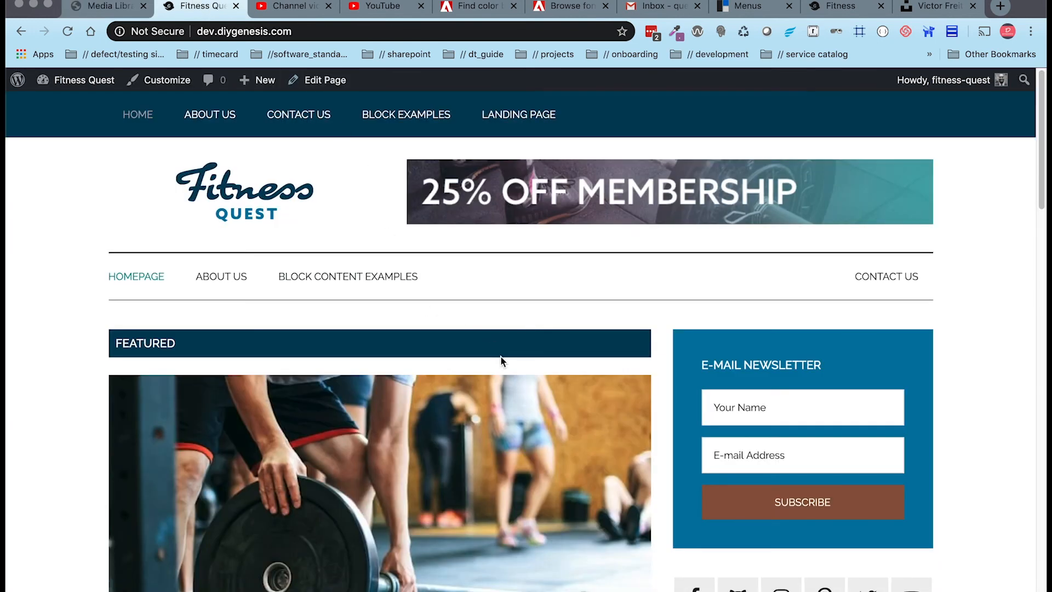
pyautogui.scroll(-5, 522, 362)
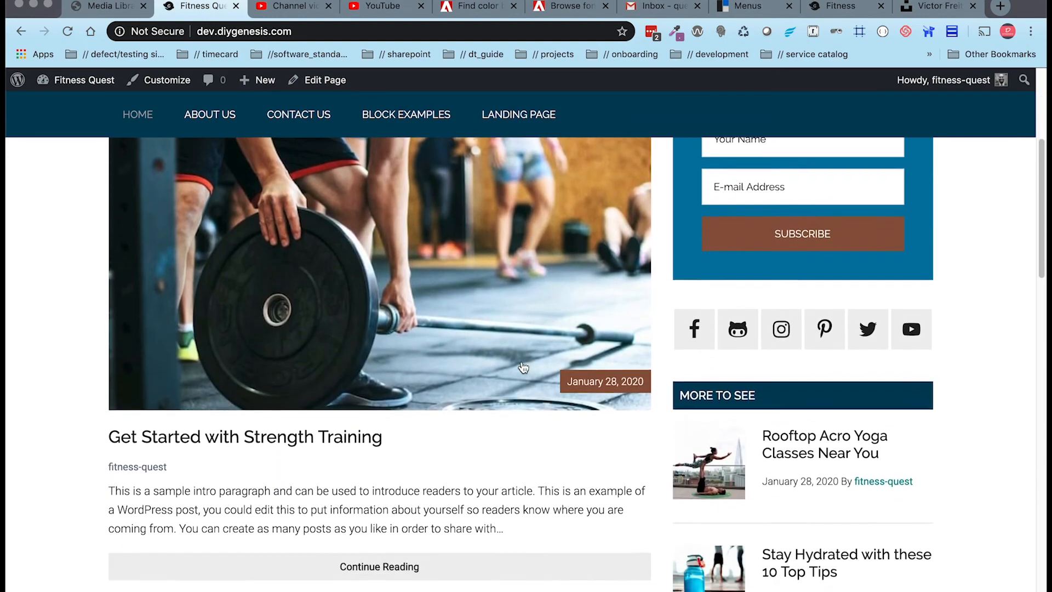
pyautogui.scroll(-4, 523, 367)
pyautogui.scroll(10, 524, 367)
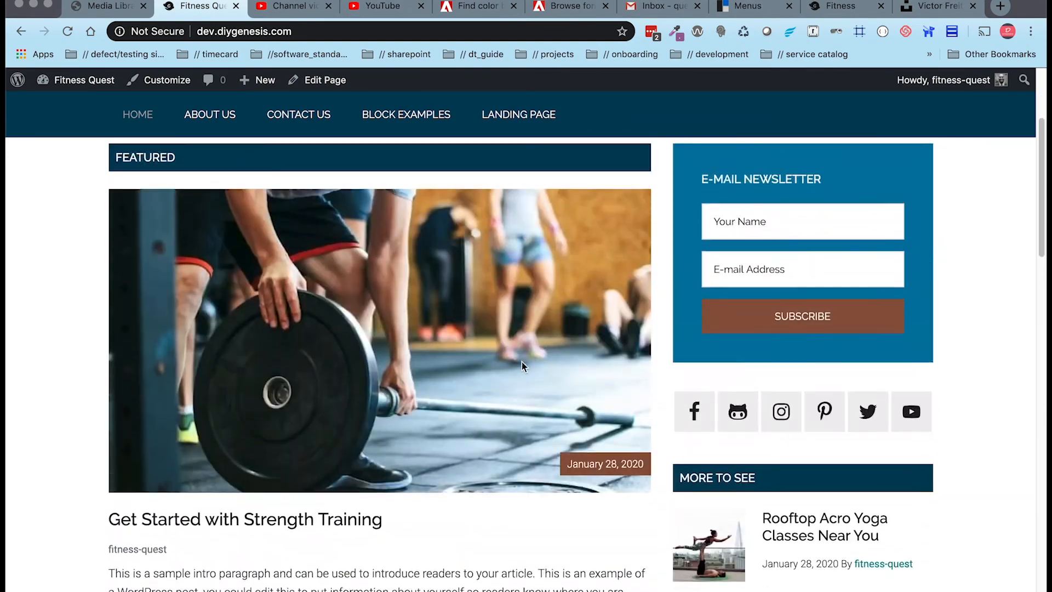
pyautogui.scroll(-1, 523, 367)
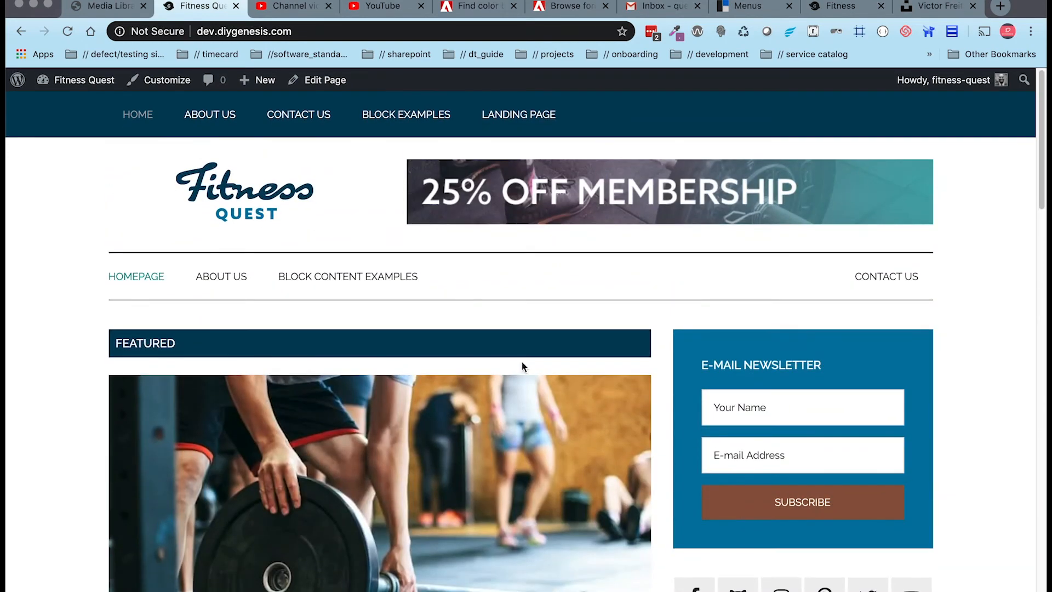